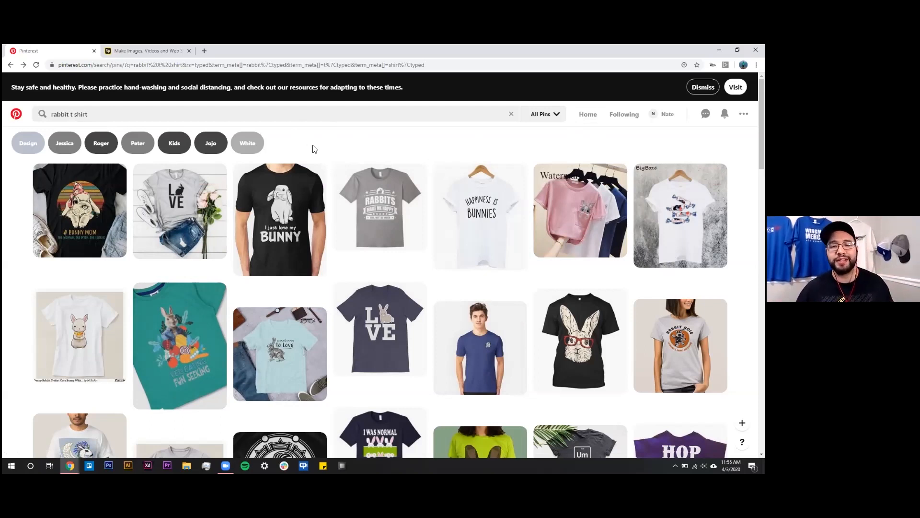
# Step: Open the "Happiness is Bunnies" and "I just love my Bunny" shirt pins in separate tabs
pyautogui.moveTo(278, 215)
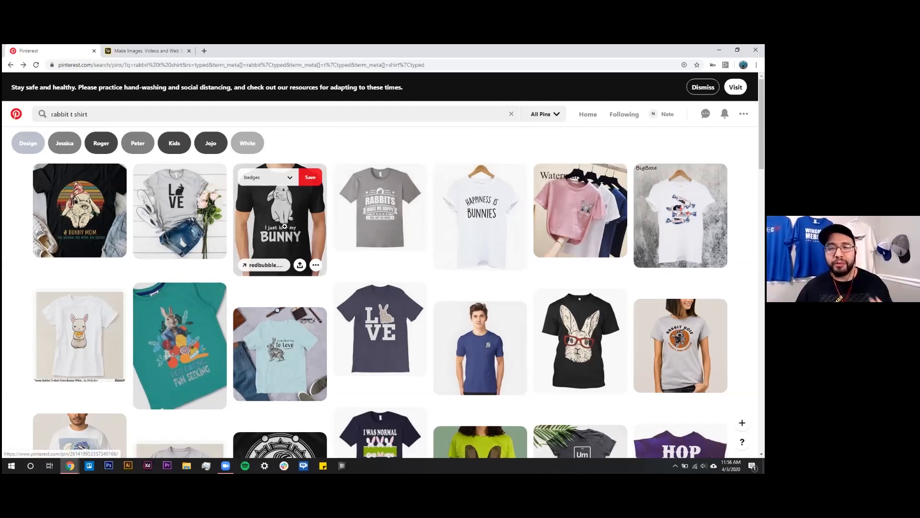
pyautogui.moveTo(488, 217)
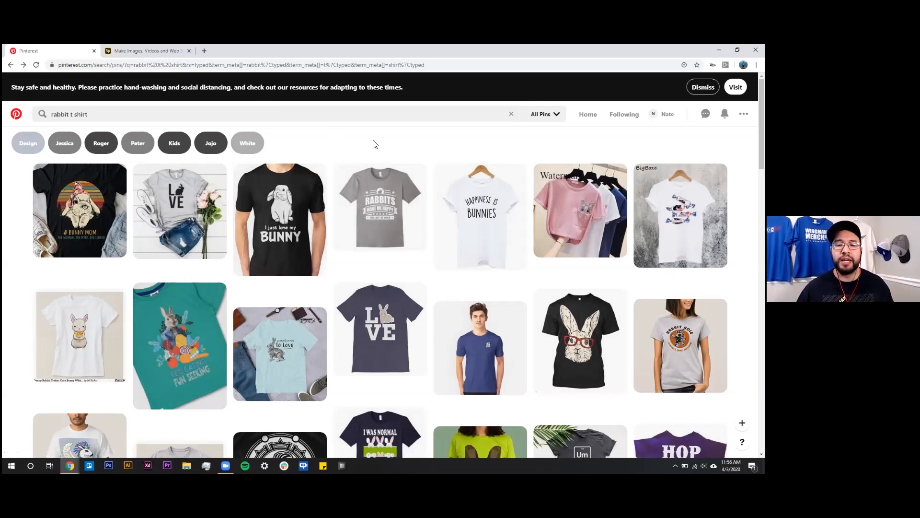
pyautogui.moveTo(80, 188)
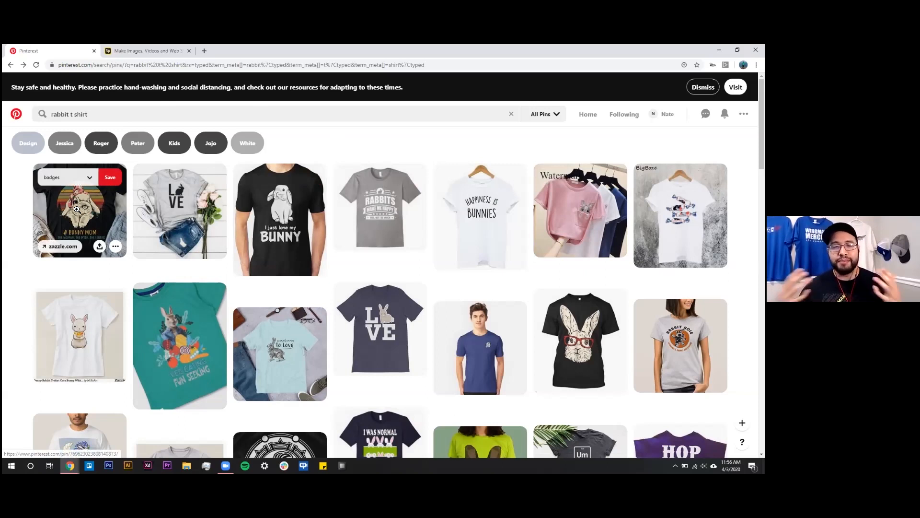
pyautogui.moveTo(279, 195)
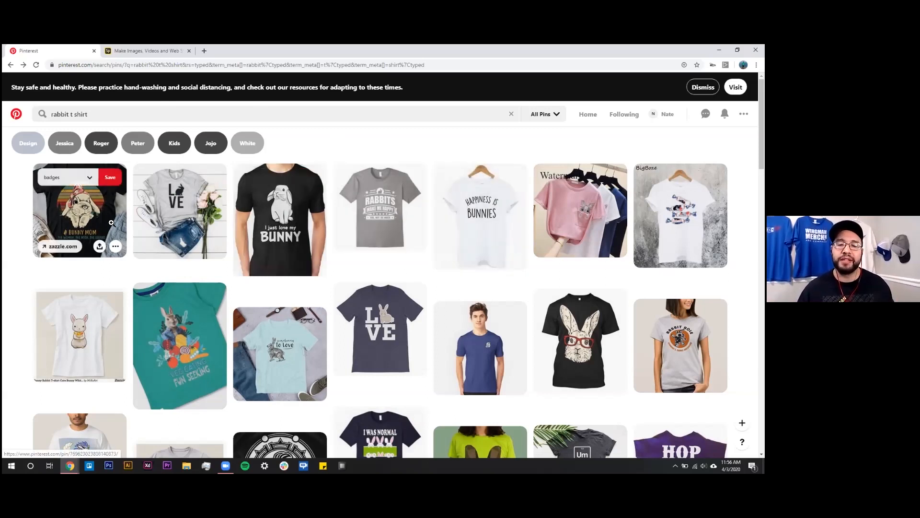
pyautogui.moveTo(370, 208)
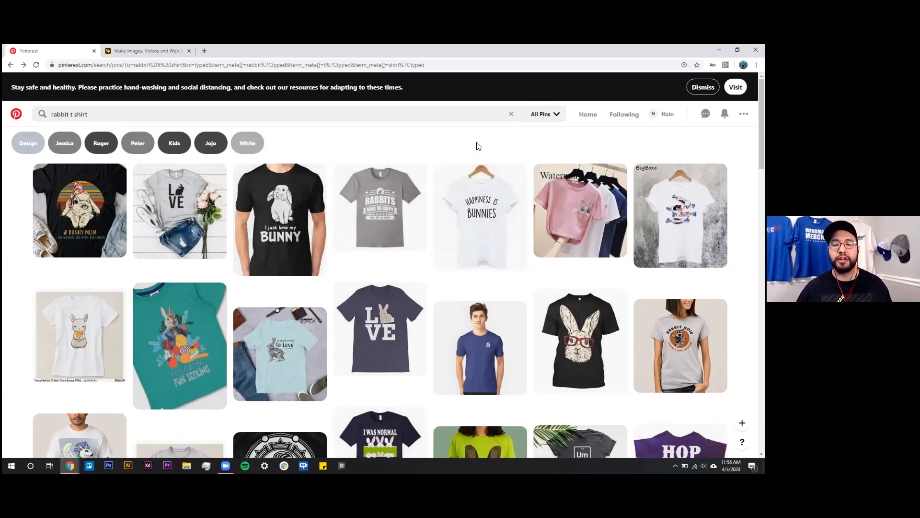
pyautogui.middleClick(469, 214)
pyautogui.middleClick(292, 216)
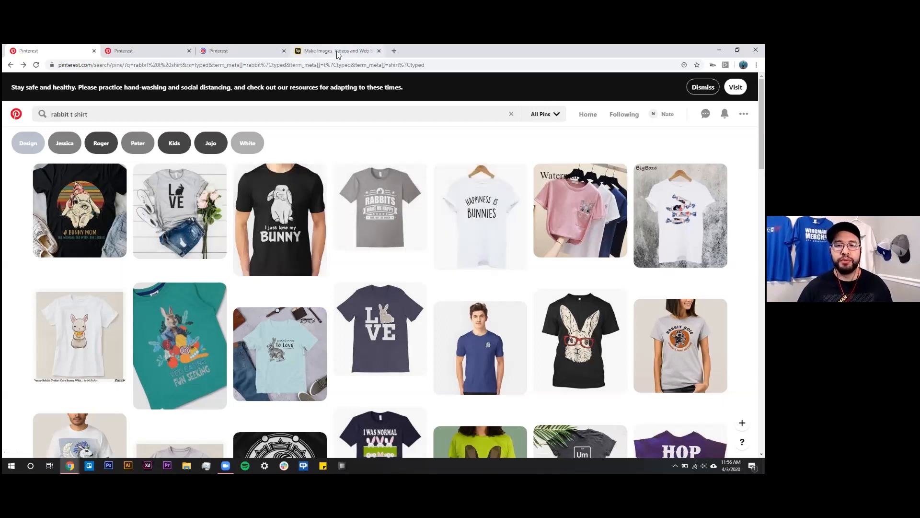
# Step: Arrange the "Happiness is Bunnies" pin in a narrow Pinterest window beside a wider, separate Adobe Spark window
pyautogui.click(337, 51)
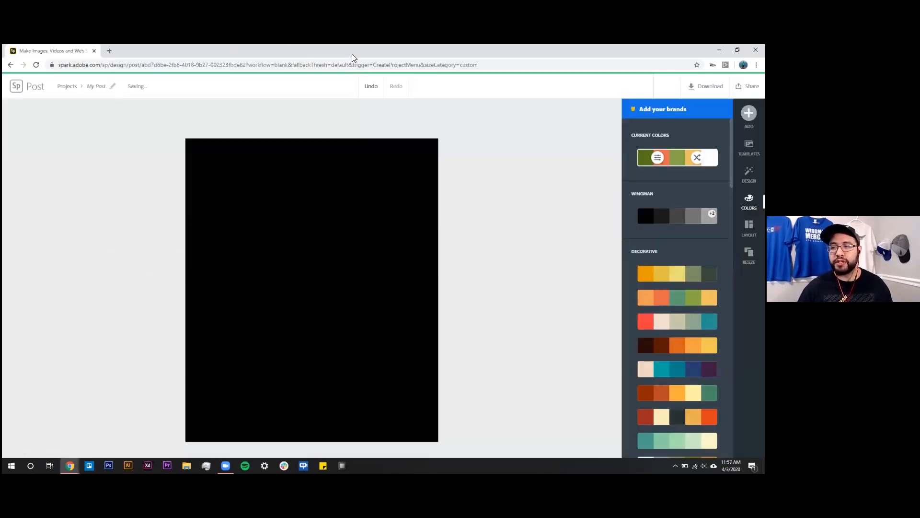
pyautogui.press('super+Right')
pyautogui.click(134, 199)
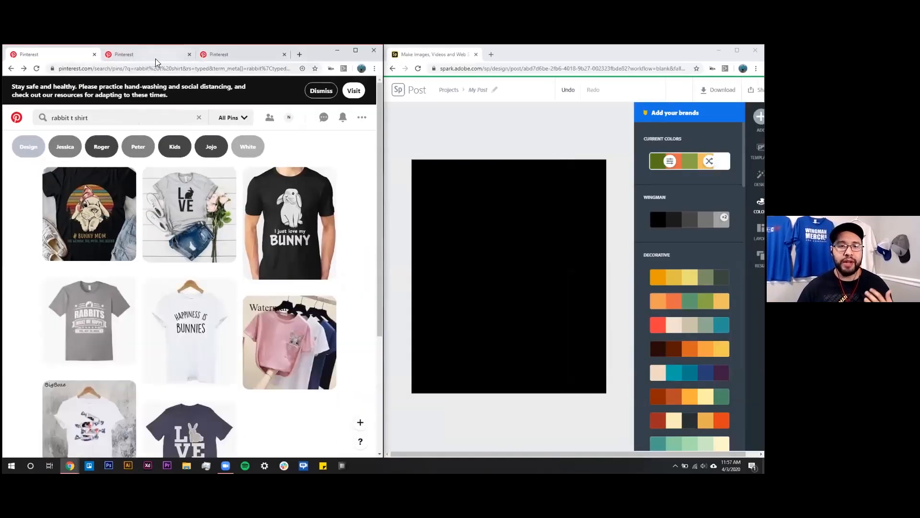
pyautogui.click(155, 57)
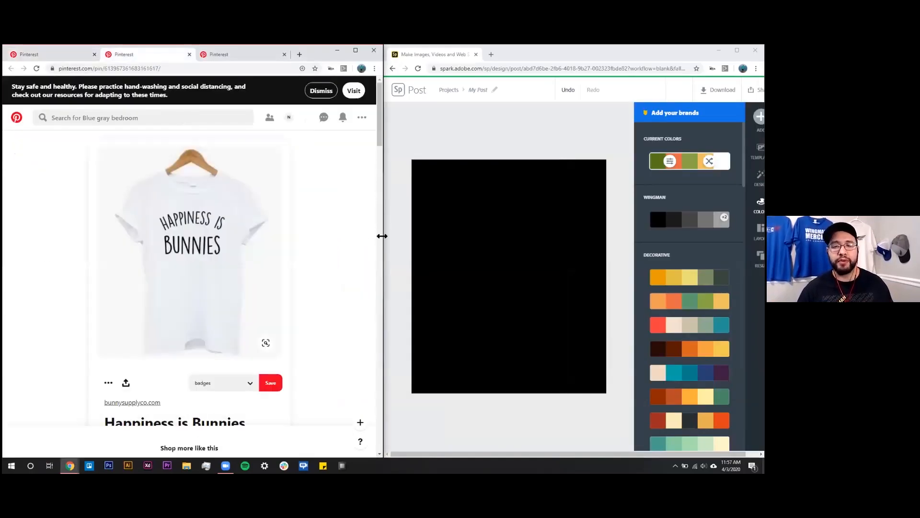
pyautogui.moveTo(382, 236); pyautogui.dragTo(211, 242)
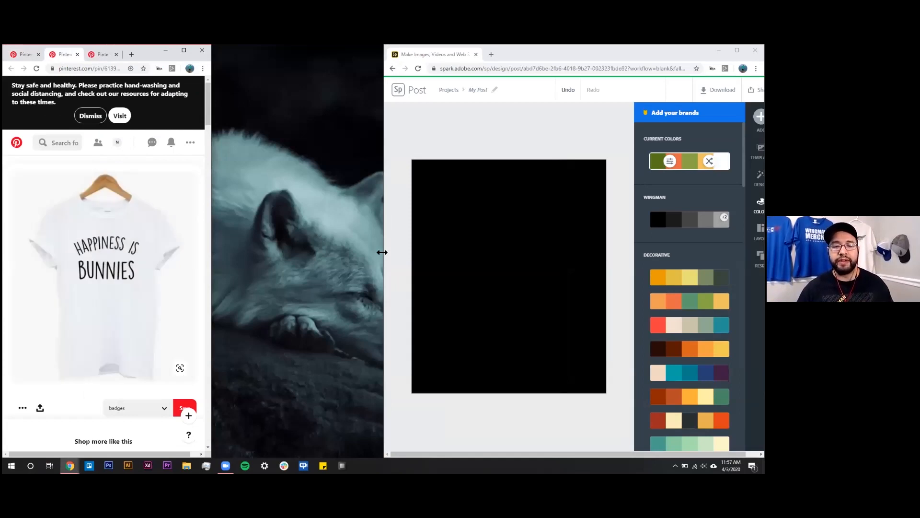
pyautogui.moveTo(382, 252); pyautogui.dragTo(212, 264)
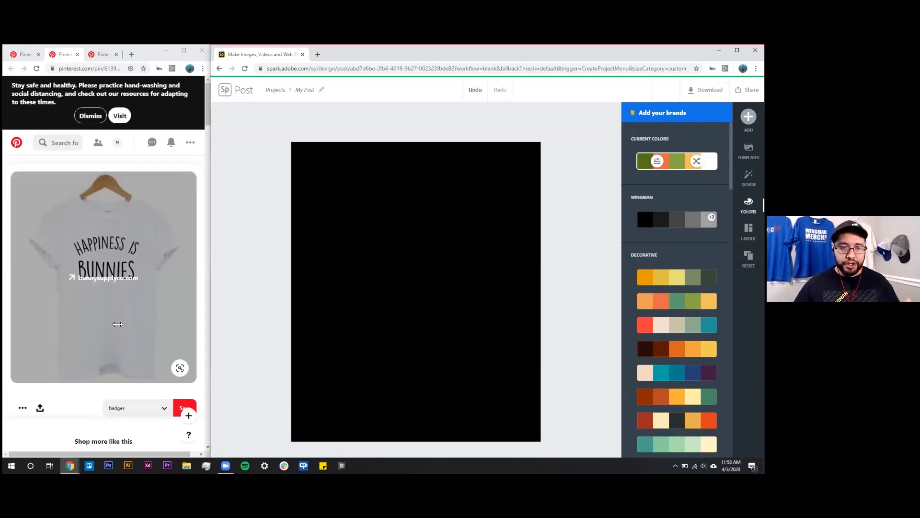
# Step: Add the text "Happiness is bunnies" to the black canvas and place it slightly above the centre
pyautogui.click(749, 117)
pyautogui.click(634, 122)
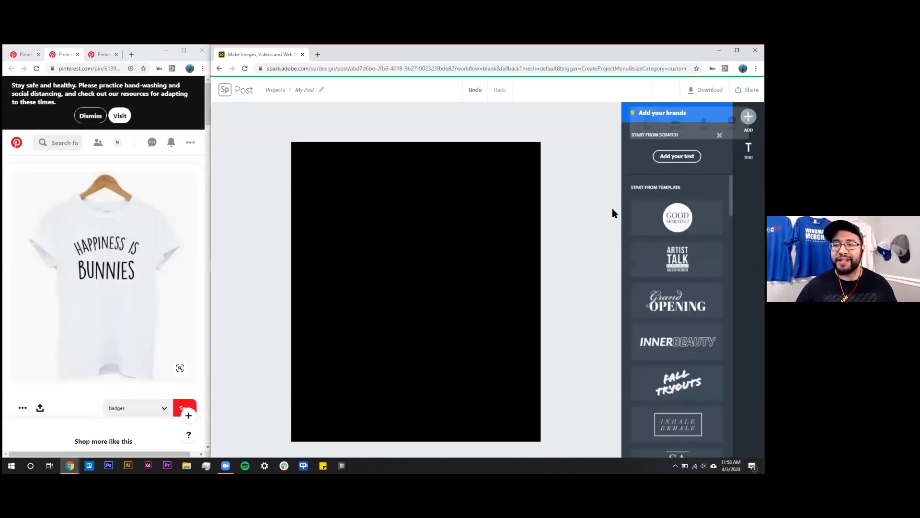
pyautogui.click(677, 156)
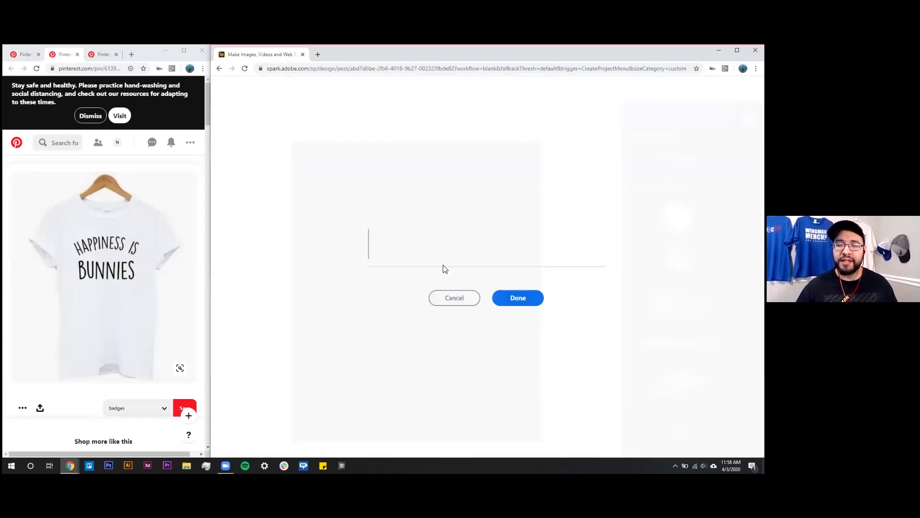
pyautogui.write('Happ')
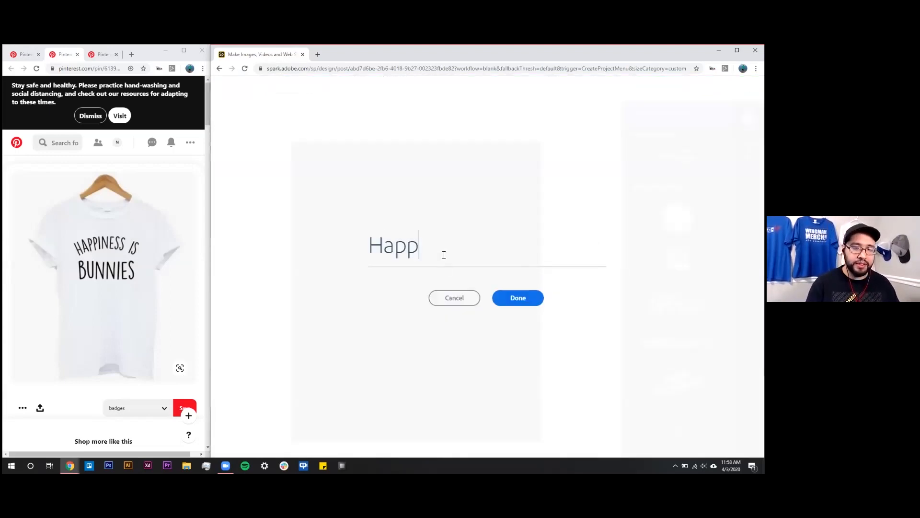
pyautogui.write('iness is bunnies')
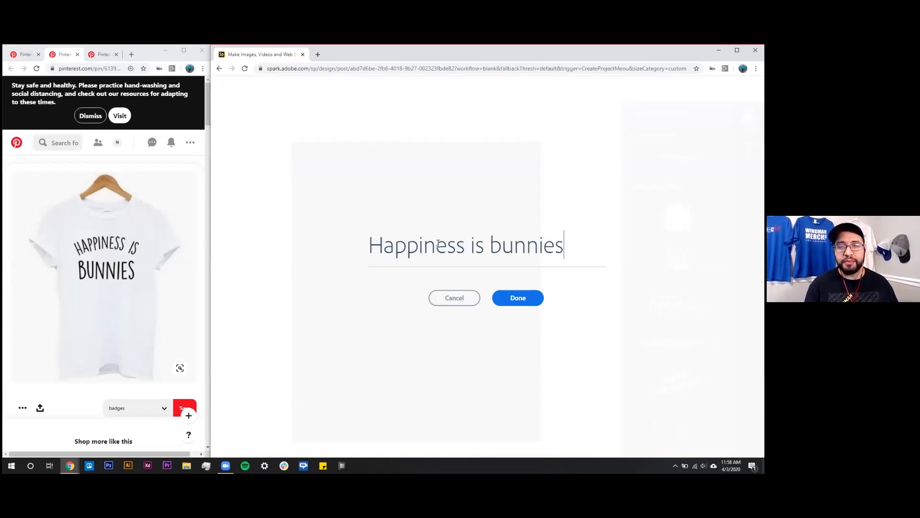
pyautogui.press('Return')
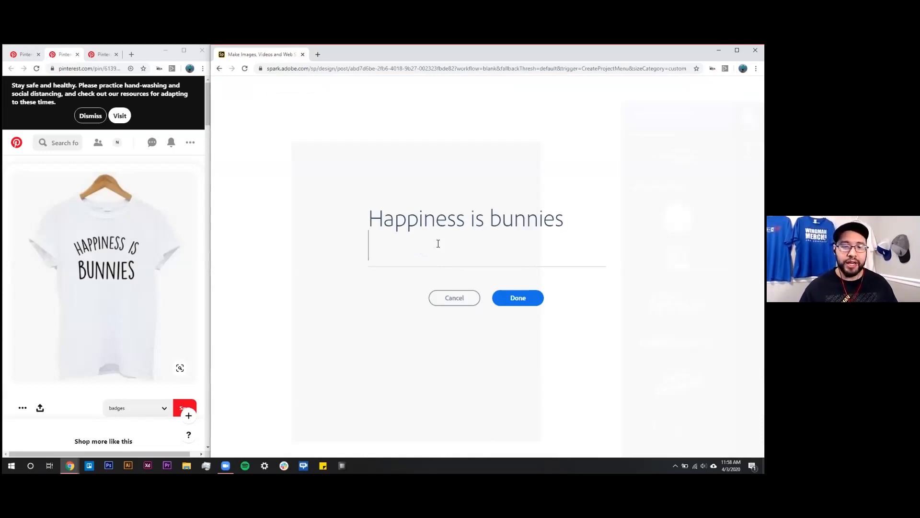
pyautogui.press('BackSpace')
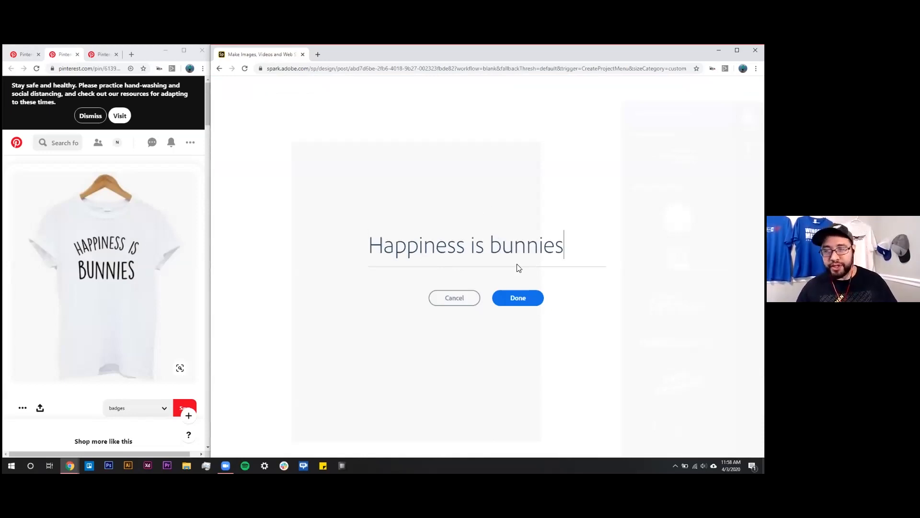
pyautogui.click(518, 298)
pyautogui.moveTo(428, 296); pyautogui.dragTo(420, 149)
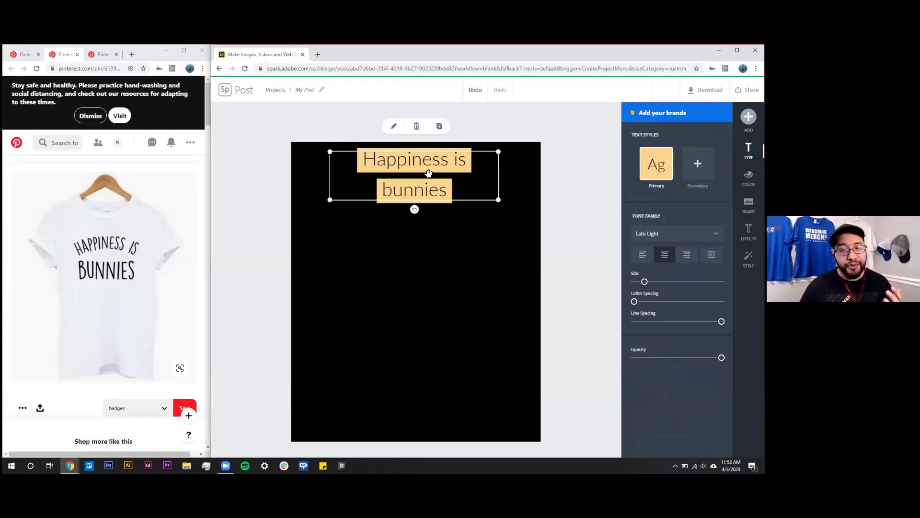
pyautogui.moveTo(428, 177); pyautogui.dragTo(428, 263)
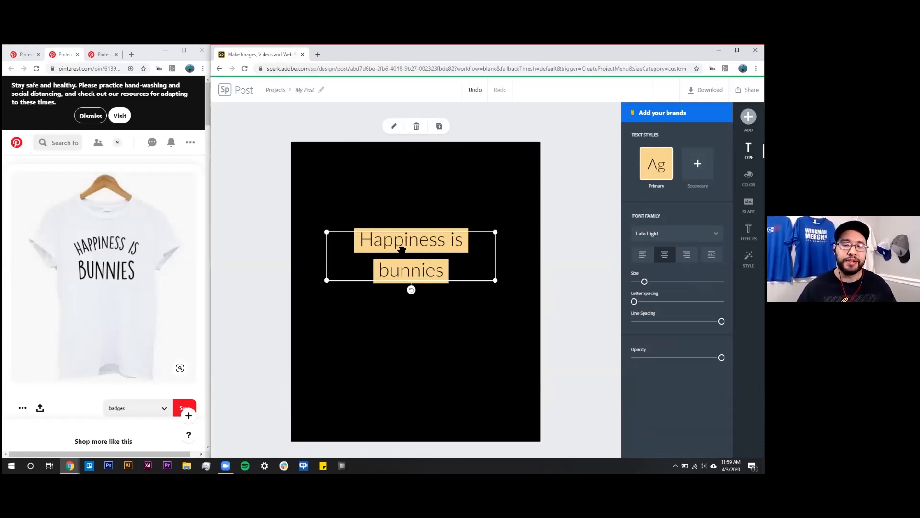
# Step: Remove the text's backing shape and enlarge the text to span most of the canvas's upper part
pyautogui.click(749, 203)
pyautogui.scroll(-3, 680, 307)
pyautogui.scroll(3, 680, 307)
pyautogui.click(653, 278)
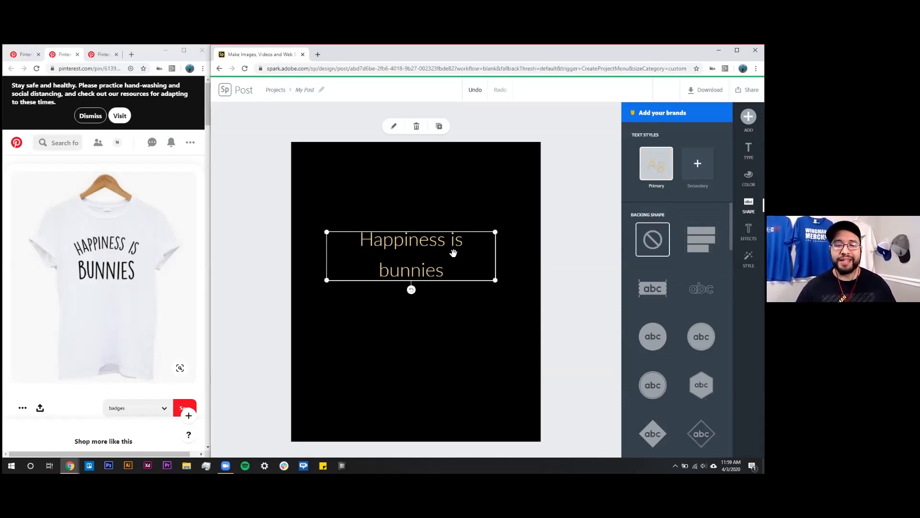
pyautogui.moveTo(495, 232); pyautogui.dragTo(532, 181)
pyautogui.moveTo(421, 208)
pyautogui.mouseDown()
pyautogui.moveTo(403, 210)
pyautogui.moveTo(405, 201)
pyautogui.mouseUp()
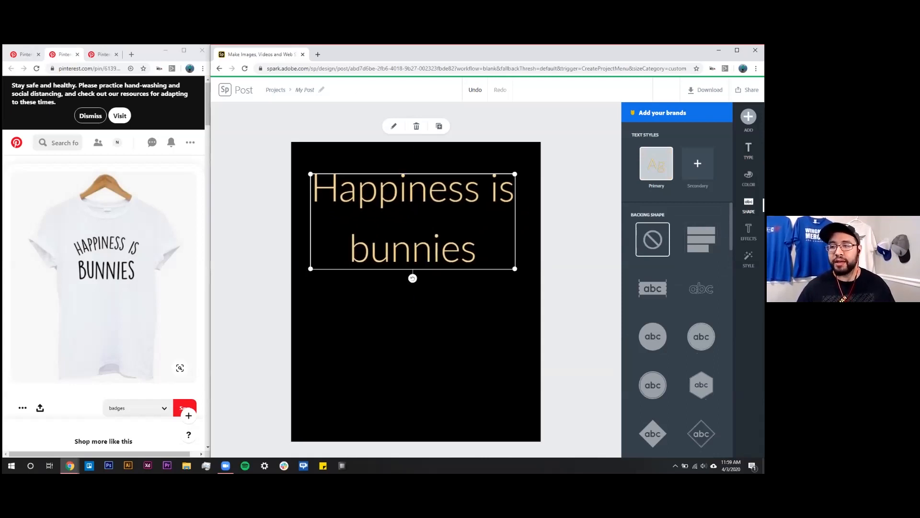
# Step: Set the text's font to Bebas Neue Regular and tighten its line spacing so the two lines sit close together
pyautogui.click(748, 151)
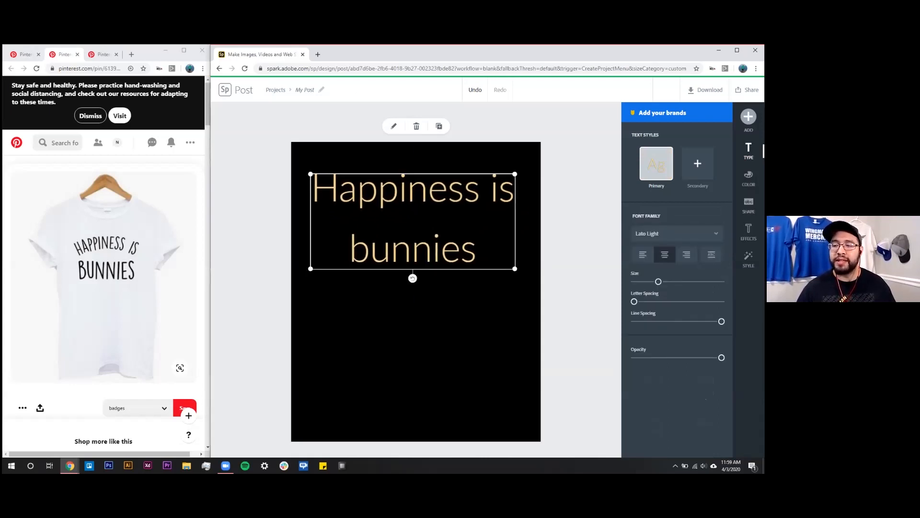
pyautogui.click(677, 233)
pyautogui.scroll(10, 677, 321)
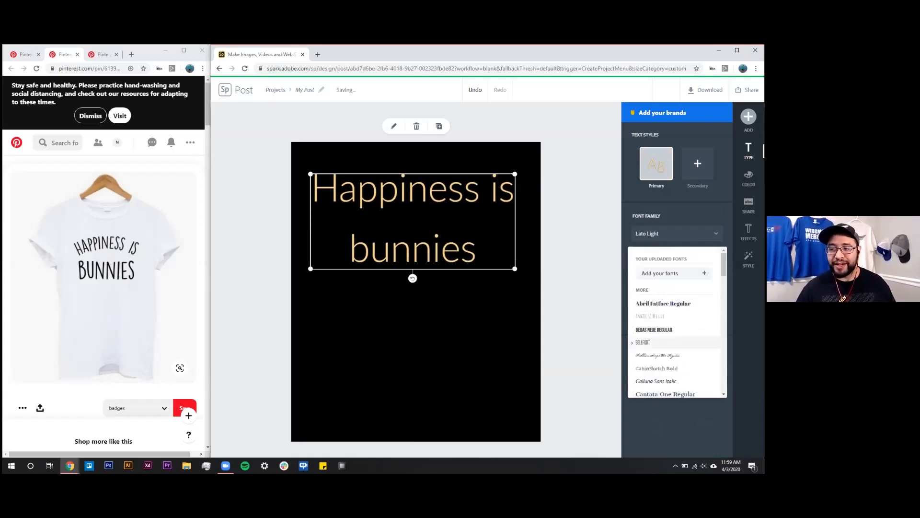
pyautogui.click(654, 330)
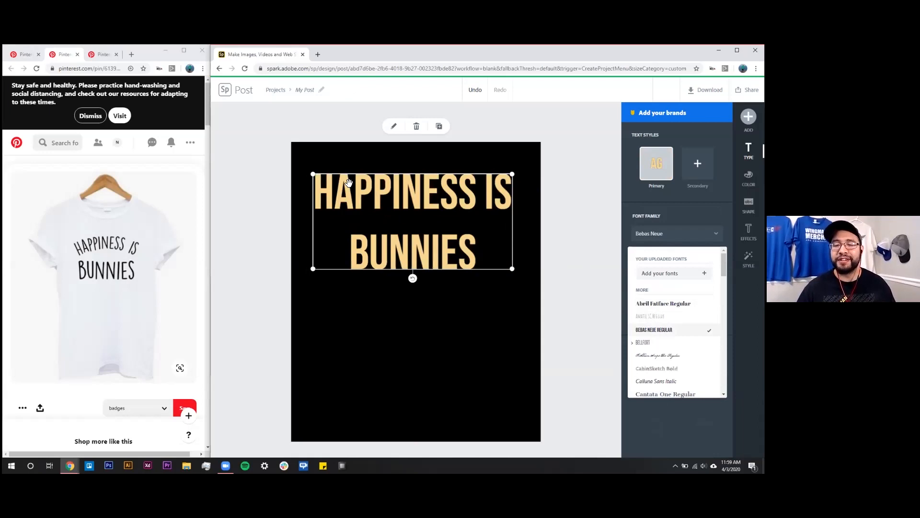
pyautogui.click(566, 253)
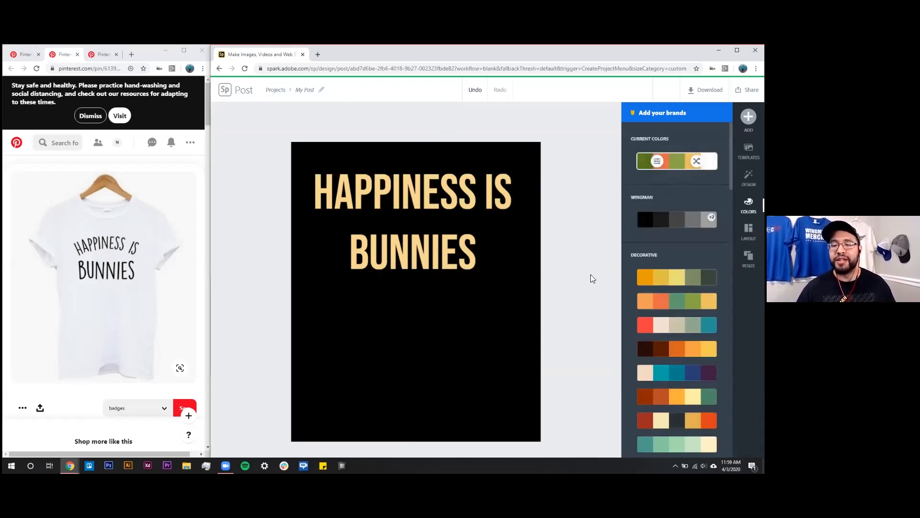
pyautogui.click(449, 237)
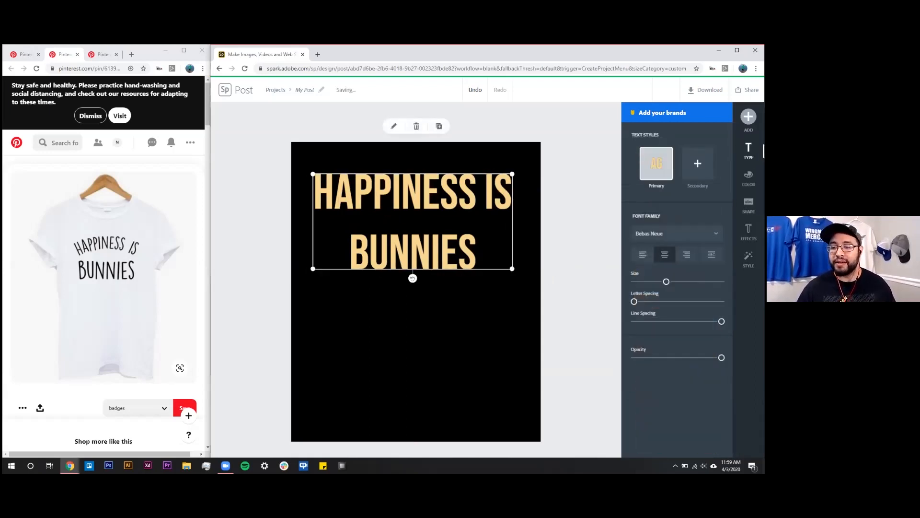
pyautogui.moveTo(721, 321); pyautogui.dragTo(661, 321)
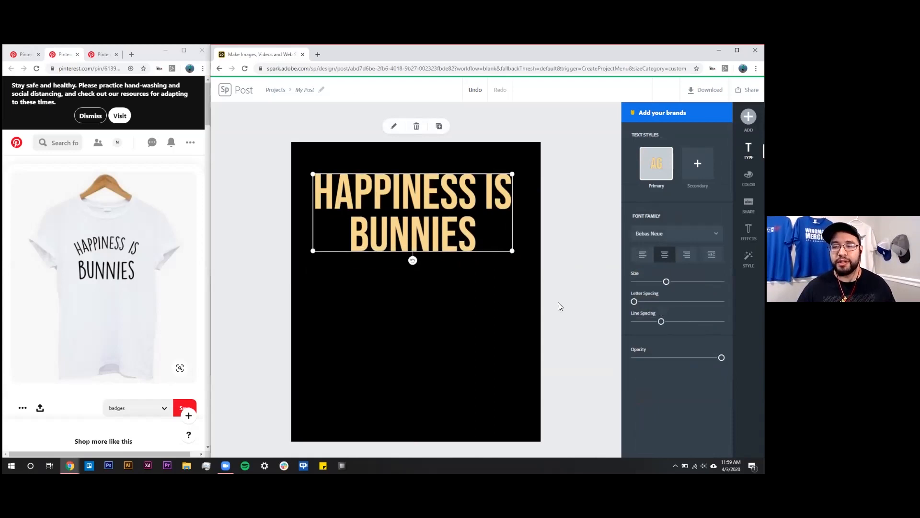
# Step: Look through the rabbit T-shirt results for lettering and badge ideas, and return to the "Happiness is Bunnies" pin
pyautogui.click(749, 204)
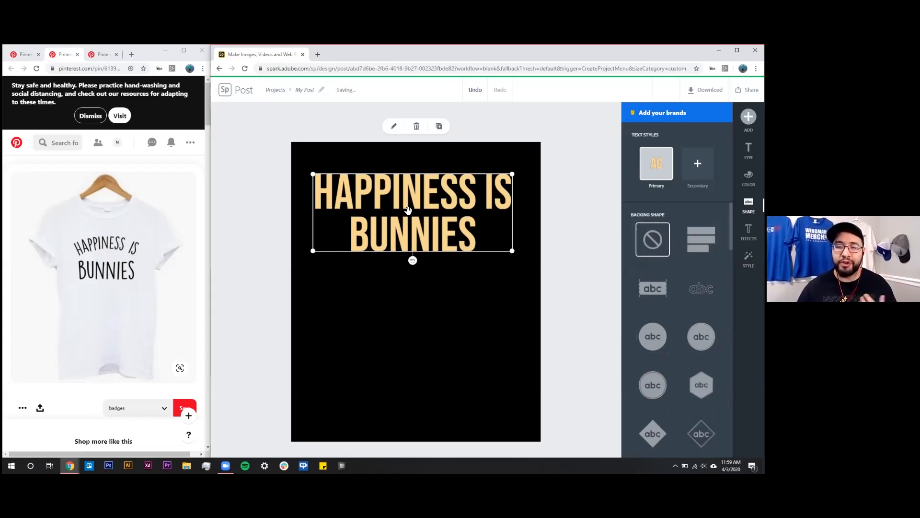
pyautogui.click(23, 56)
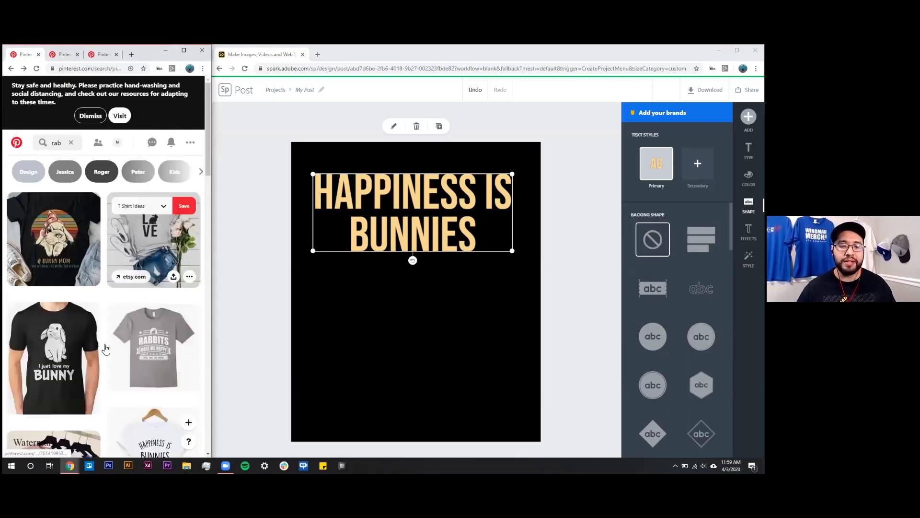
pyautogui.scroll(-1, 103, 348)
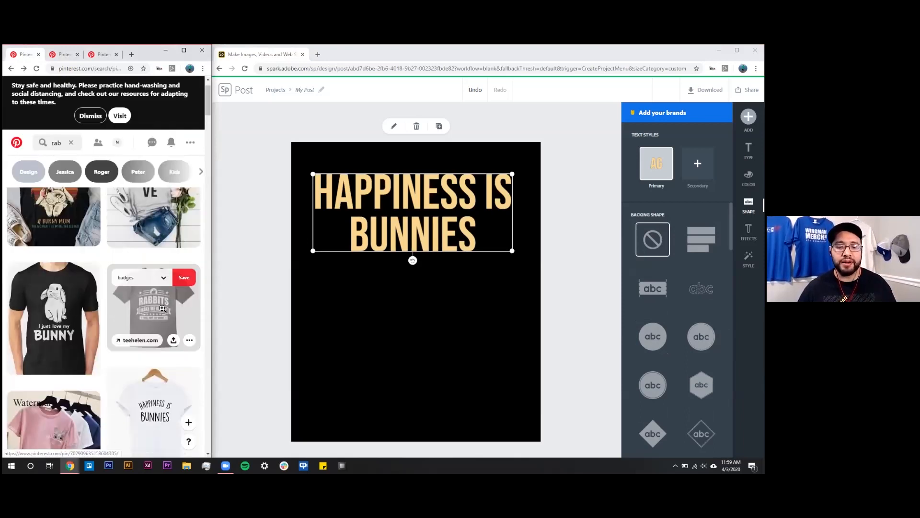
pyautogui.scroll(-5, 162, 308)
pyautogui.scroll(4, 157, 286)
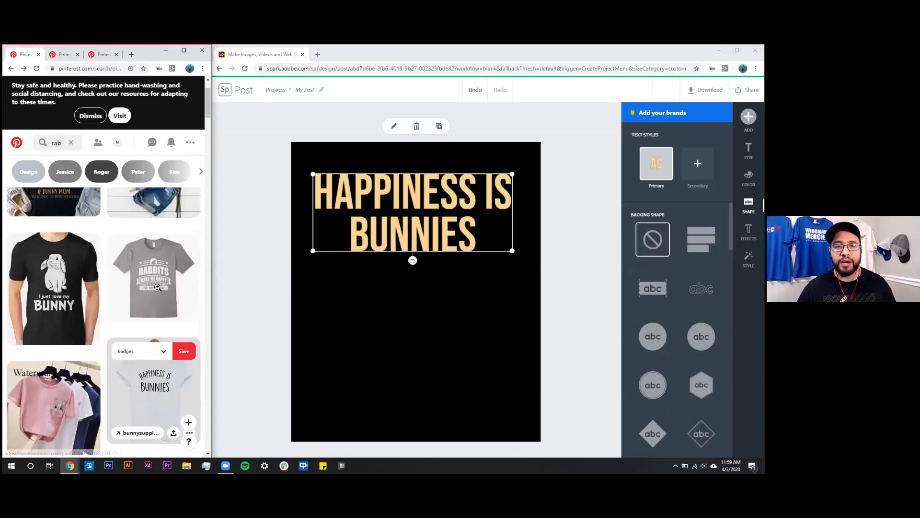
pyautogui.click(63, 54)
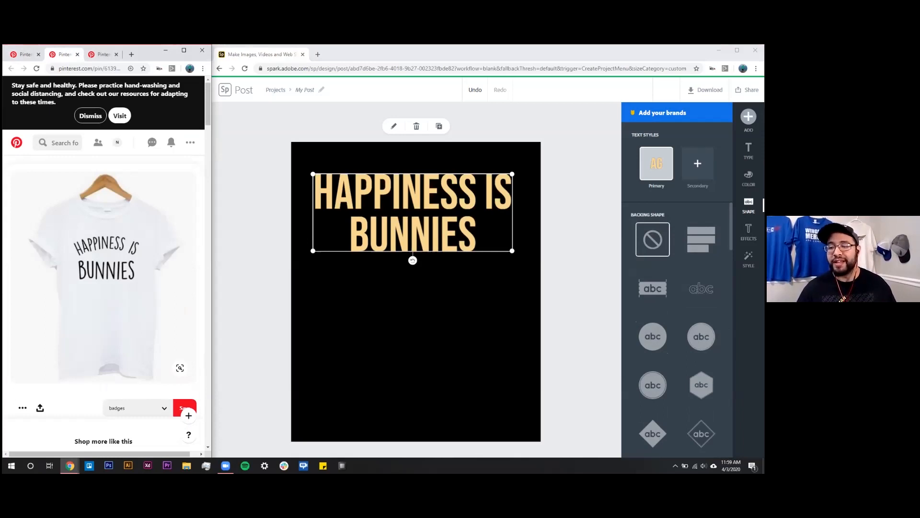
# Step: Give the text the backing shape with lines above and below at minimal padding, and shrink the text block near the canvas's upper middle
pyautogui.scroll(-5, 653, 301)
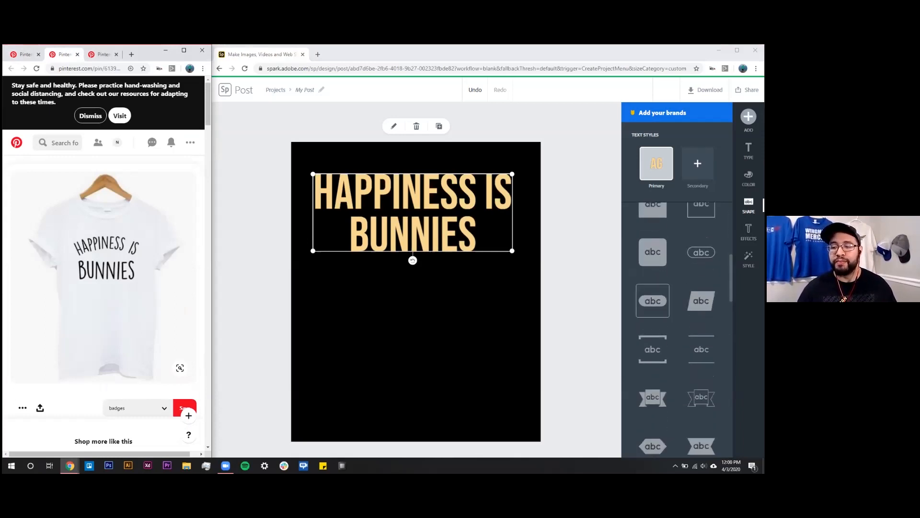
pyautogui.scroll(-2, 671, 307)
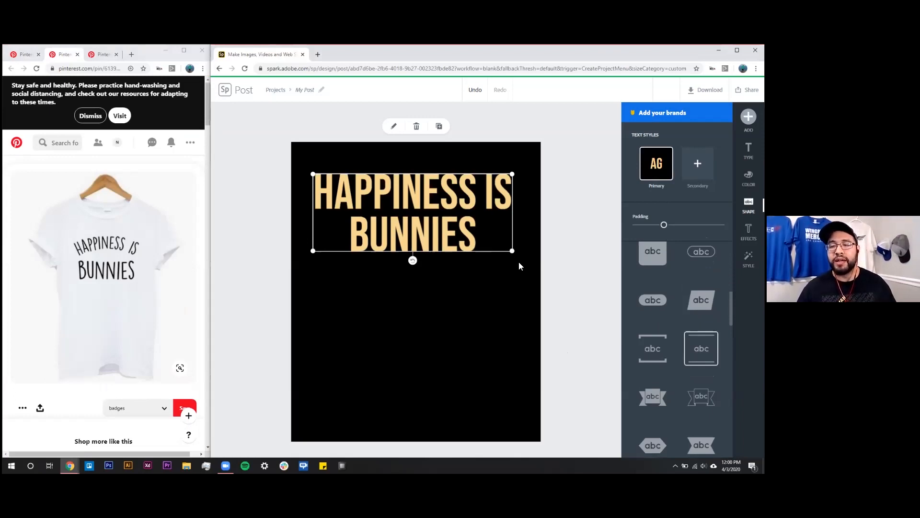
pyautogui.moveTo(512, 250); pyautogui.dragTo(471, 234)
pyautogui.moveTo(664, 225); pyautogui.dragTo(636, 225)
pyautogui.moveTo(438, 214); pyautogui.dragTo(440, 224)
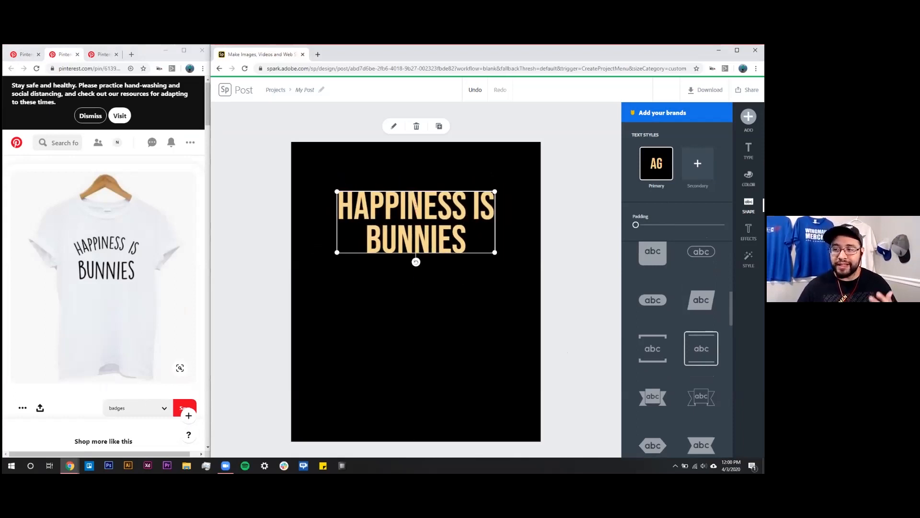
# Step: Recolour the backing shape's lines above and below the "Happiness is Bunnies" text to white
pyautogui.click(749, 177)
pyautogui.click(642, 237)
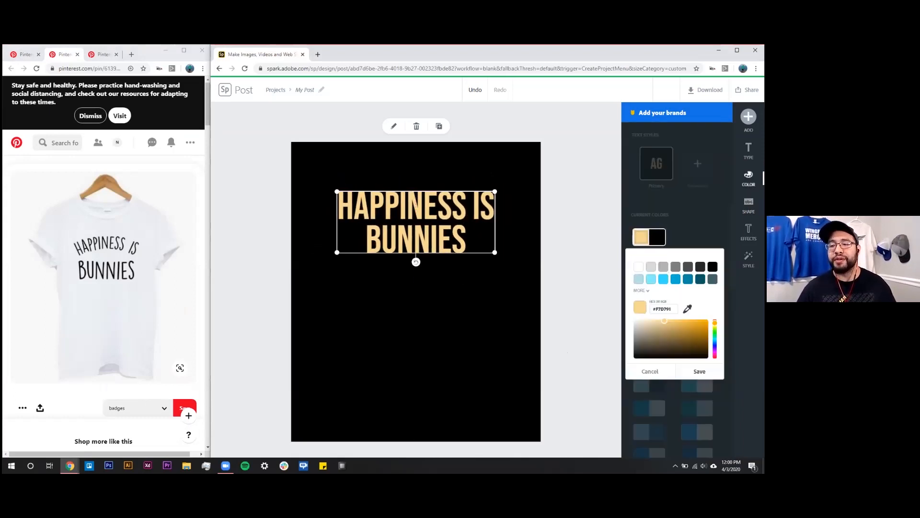
pyautogui.click(657, 237)
pyautogui.click(639, 266)
pyautogui.click(561, 300)
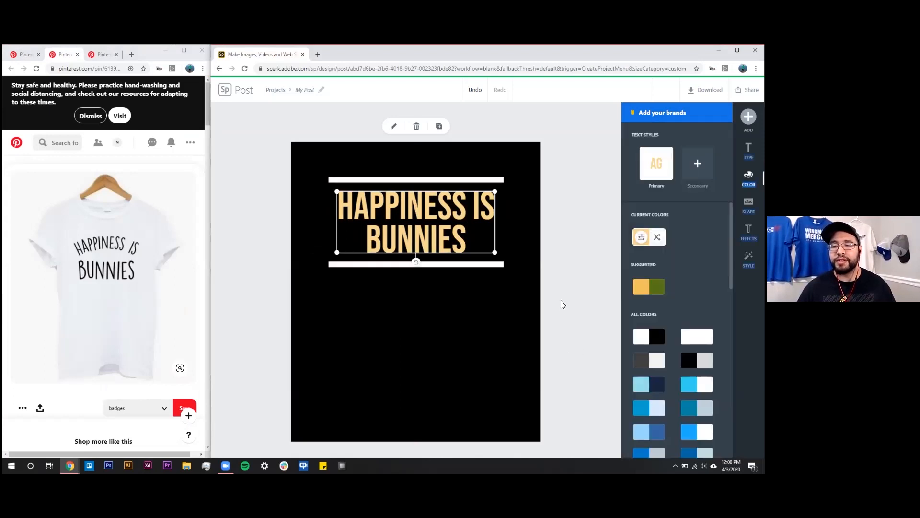
pyautogui.click(561, 300)
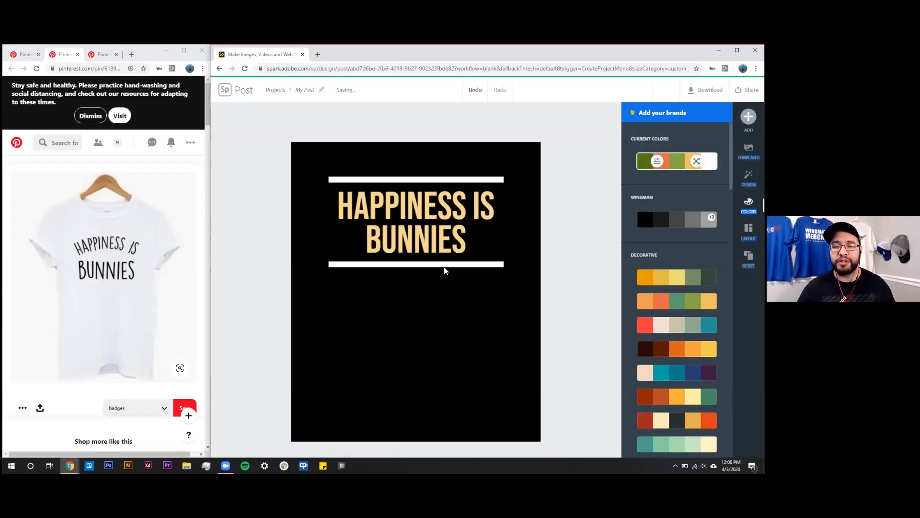
# Step: Change the text's backing shape to the thin arrow-ended lines, enlarge the text block and centre it near the canvas's upper edge
pyautogui.click(451, 240)
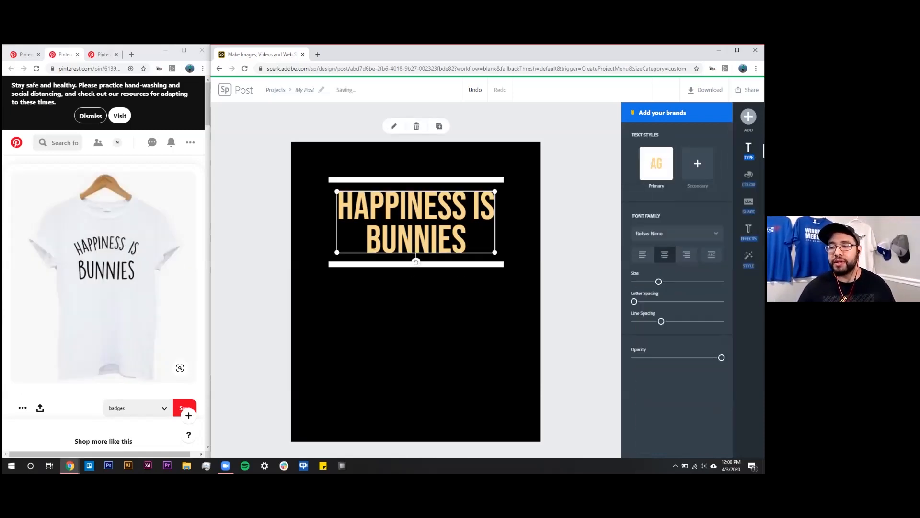
pyautogui.click(749, 206)
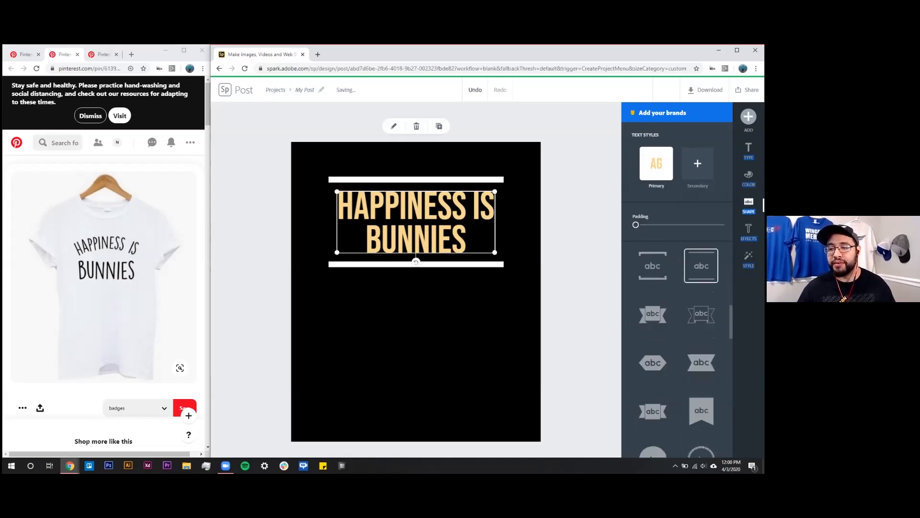
pyautogui.scroll(-3, 701, 340)
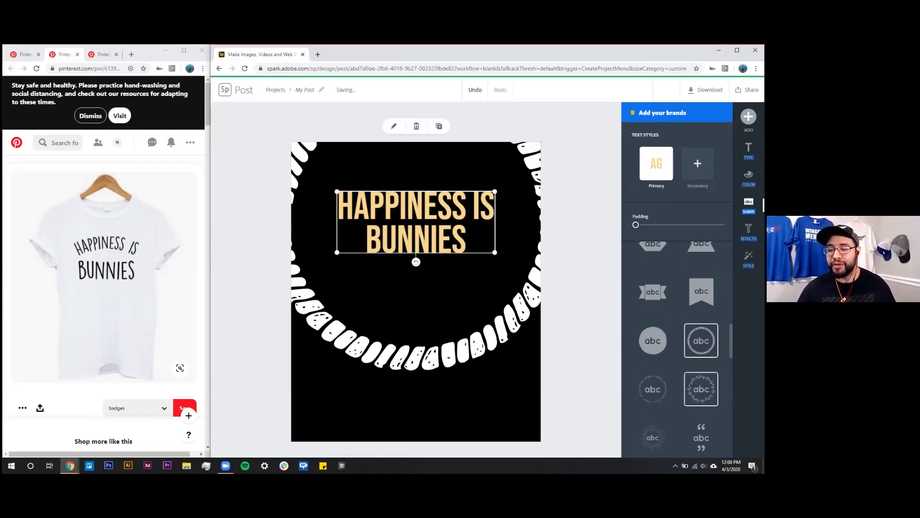
pyautogui.scroll(-5, 701, 379)
pyautogui.scroll(-1, 677, 355)
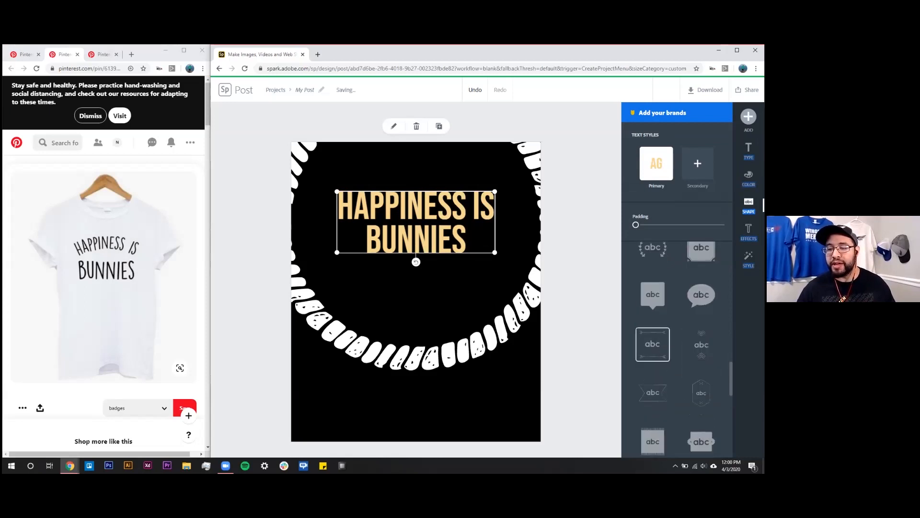
pyautogui.click(653, 344)
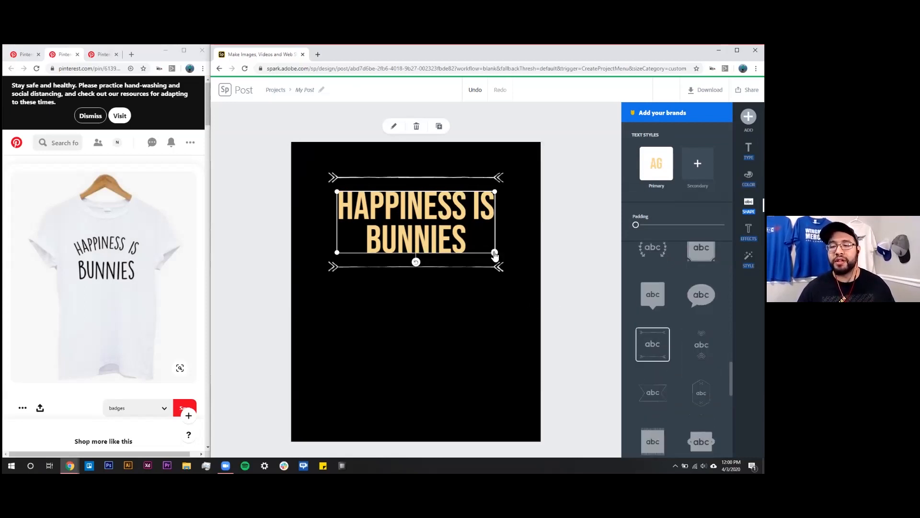
pyautogui.moveTo(495, 252); pyautogui.dragTo(524, 275)
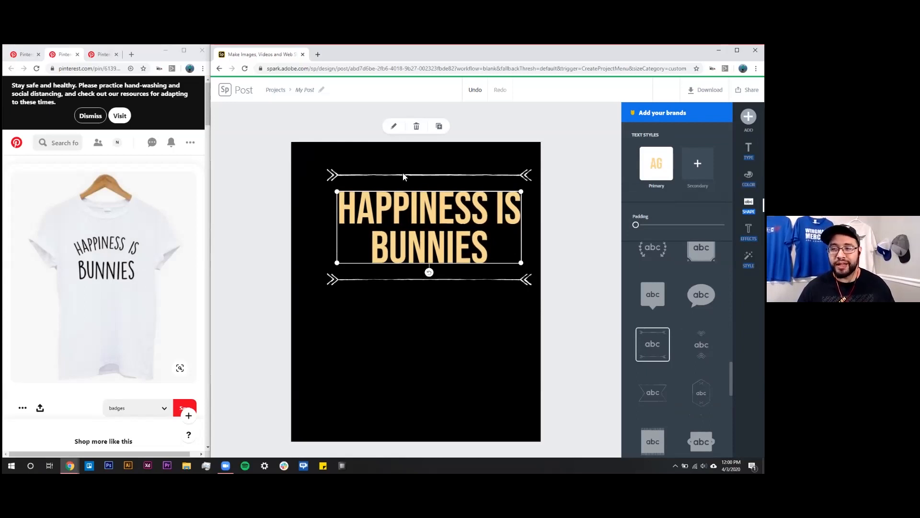
pyautogui.moveTo(435, 229); pyautogui.dragTo(422, 206)
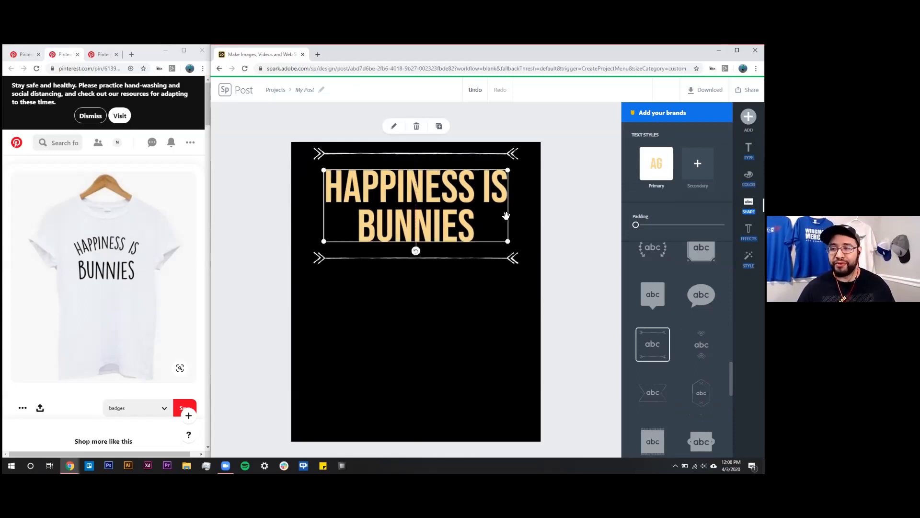
# Step: Set the text's font to Amatic SC Regular, enlarge the text block and centre it in the canvas's upper half
pyautogui.click(749, 150)
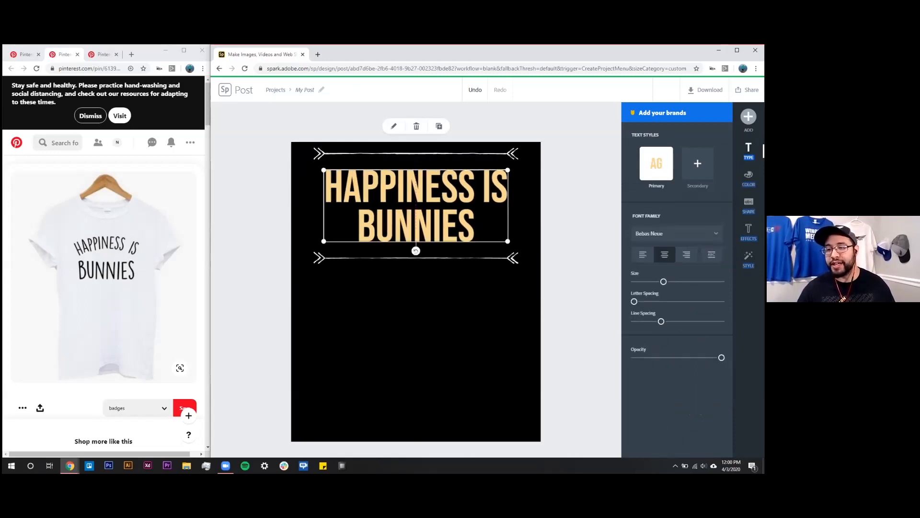
pyautogui.click(677, 234)
pyautogui.click(661, 316)
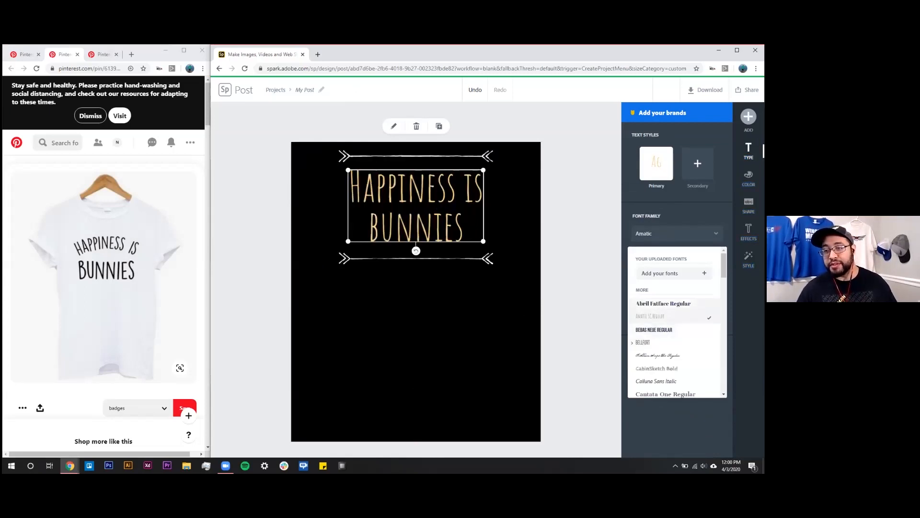
pyautogui.moveTo(483, 243); pyautogui.dragTo(513, 271)
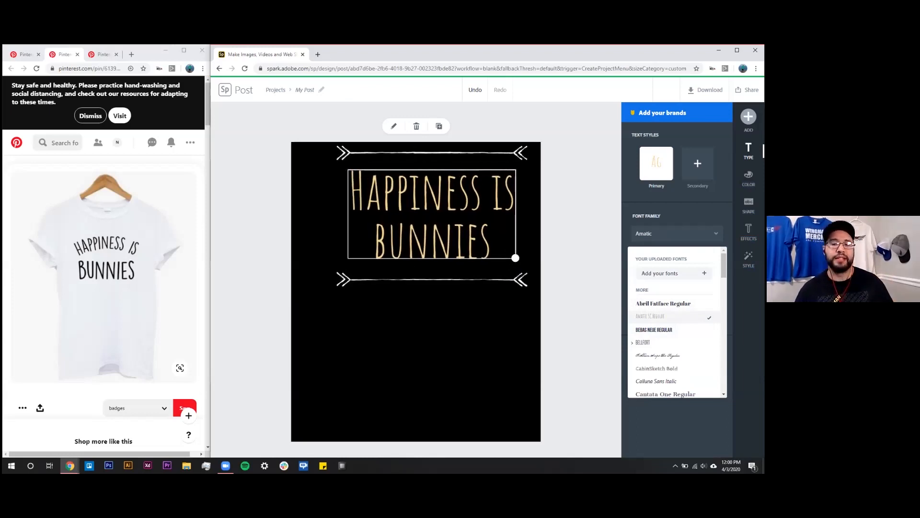
pyautogui.moveTo(434, 204); pyautogui.dragTo(421, 204)
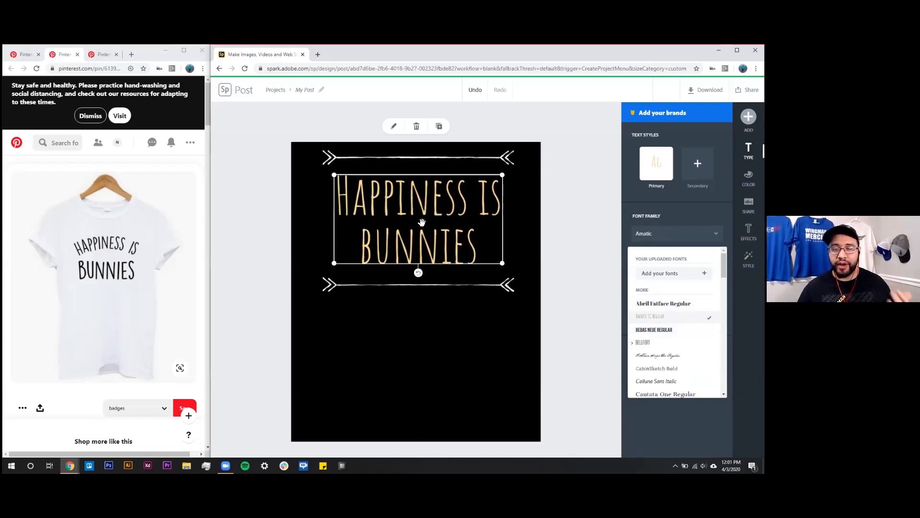
pyautogui.click(294, 249)
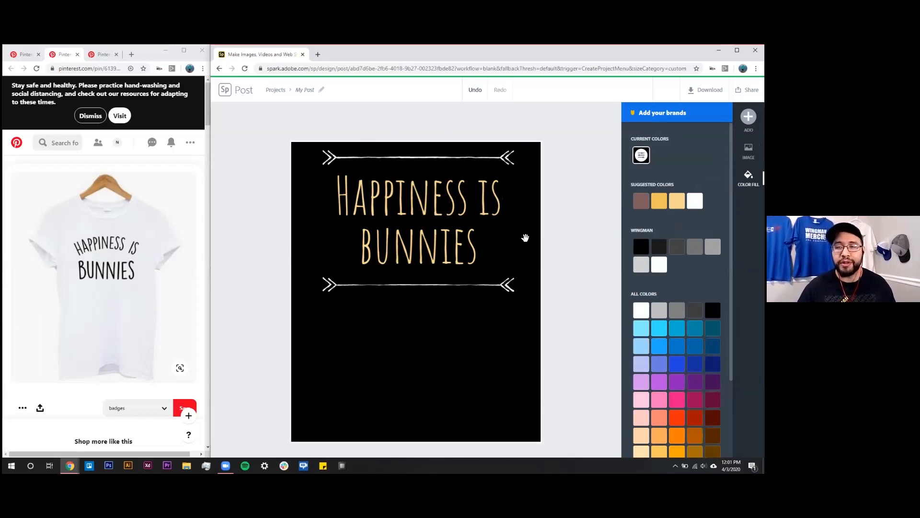
pyautogui.click(705, 90)
pyautogui.click(676, 123)
pyautogui.click(692, 159)
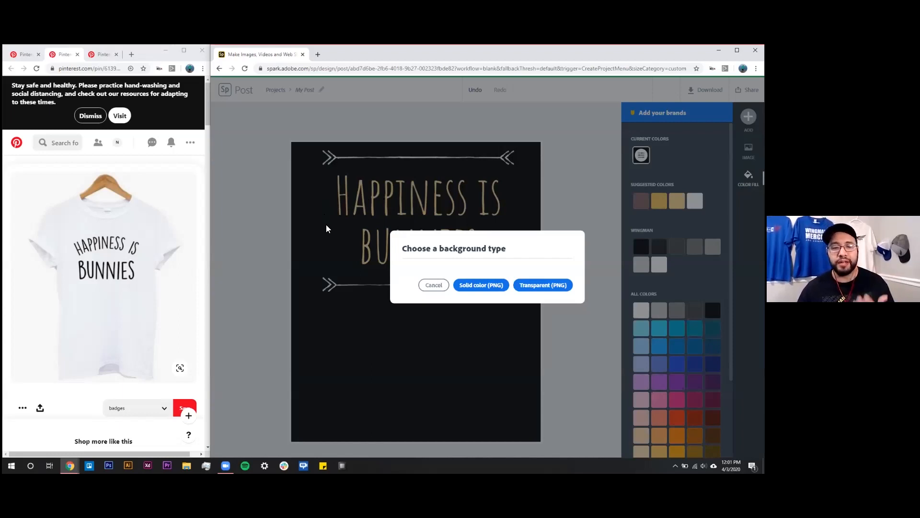
pyautogui.click(431, 286)
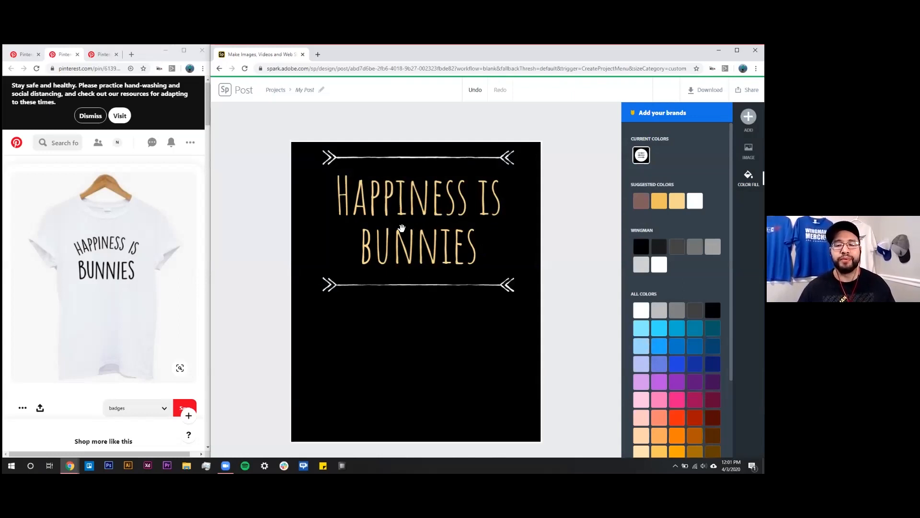
# Step: Apply the decorative teal, green and cream palette to the design, and fill the canvas background with black
pyautogui.click(591, 243)
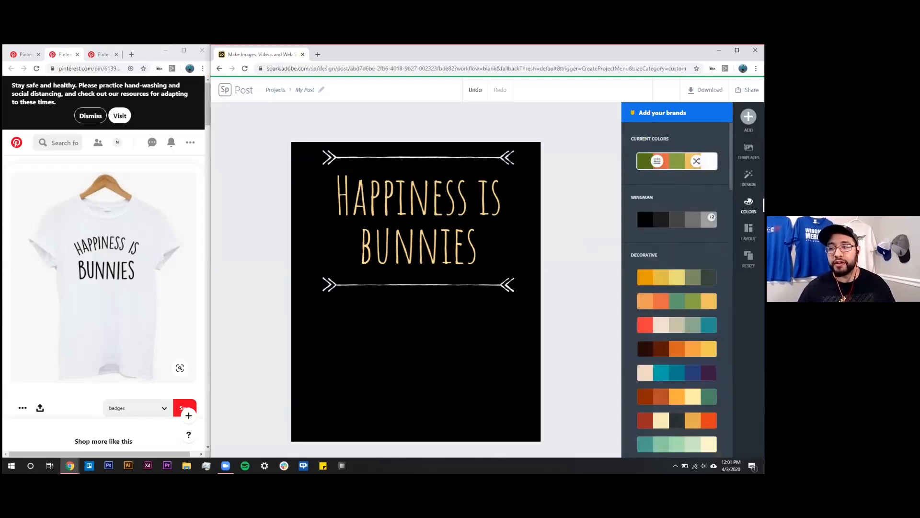
pyautogui.scroll(-5, 677, 297)
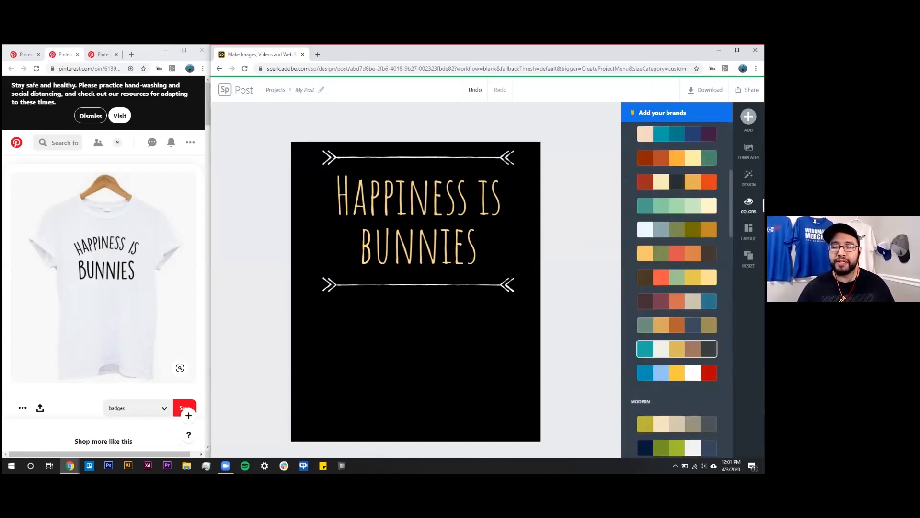
pyautogui.click(697, 206)
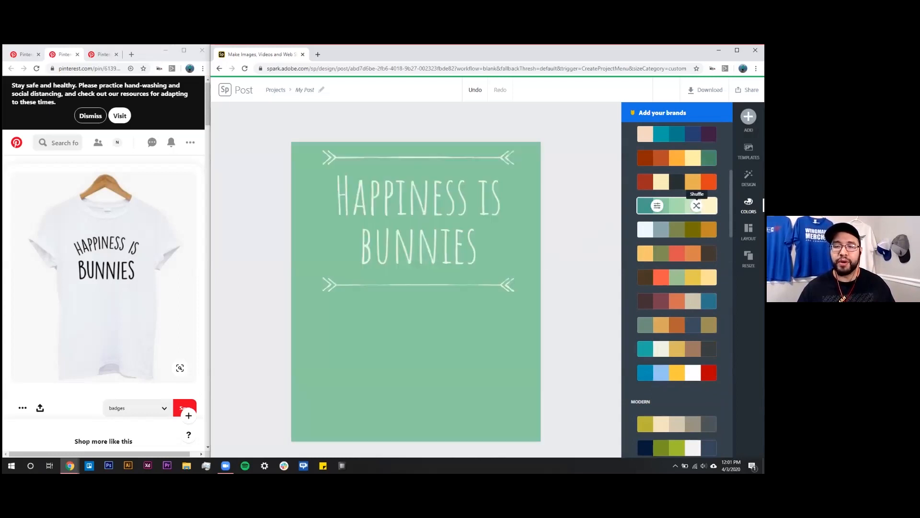
pyautogui.click(458, 365)
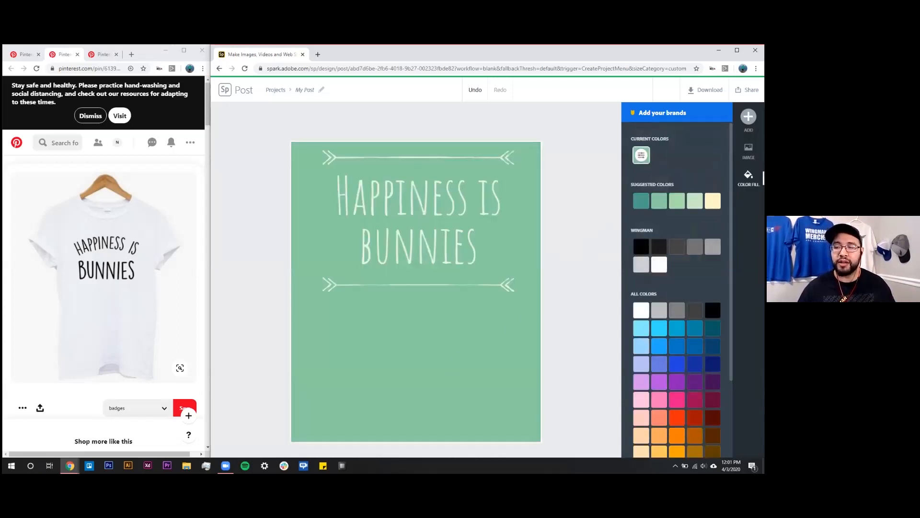
pyautogui.click(641, 246)
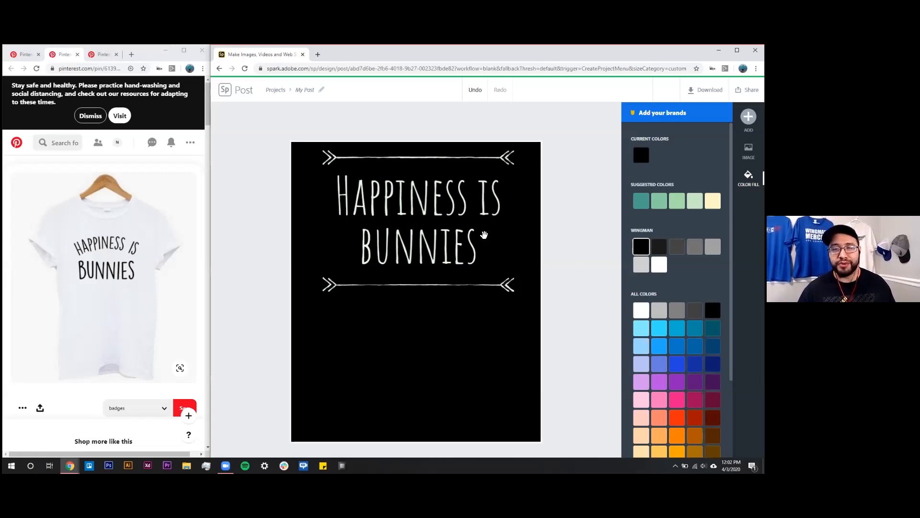
# Step: Bring up the "I just love my Bunny" shirt pin as reference and delete the "Happiness is Bunnies" text from the canvas
pyautogui.click(104, 54)
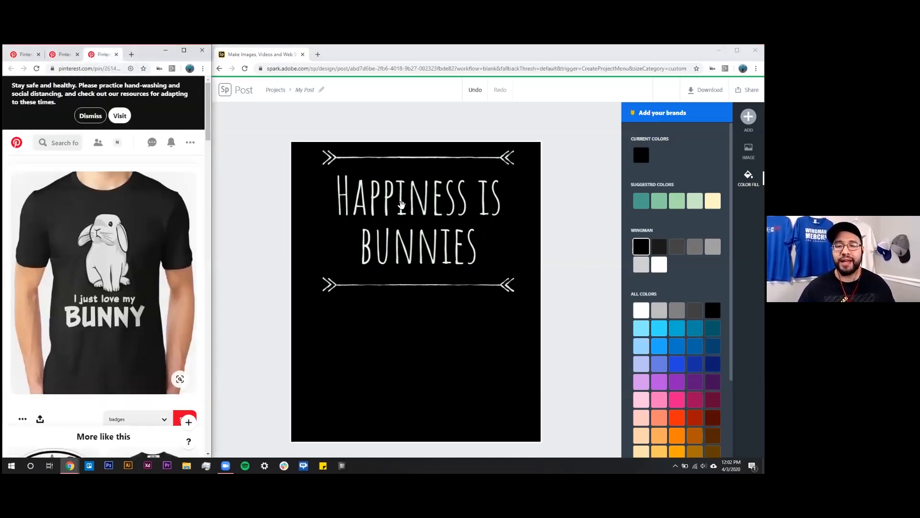
pyautogui.click(400, 206)
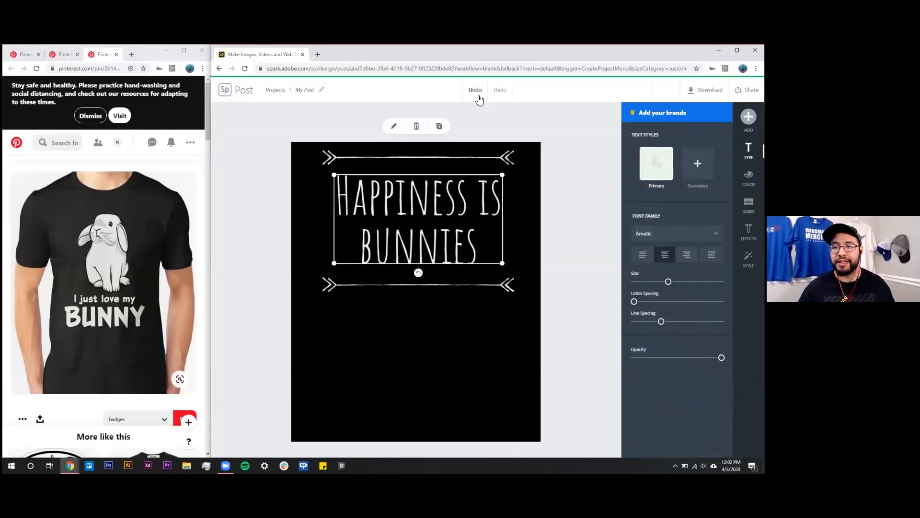
pyautogui.click(416, 126)
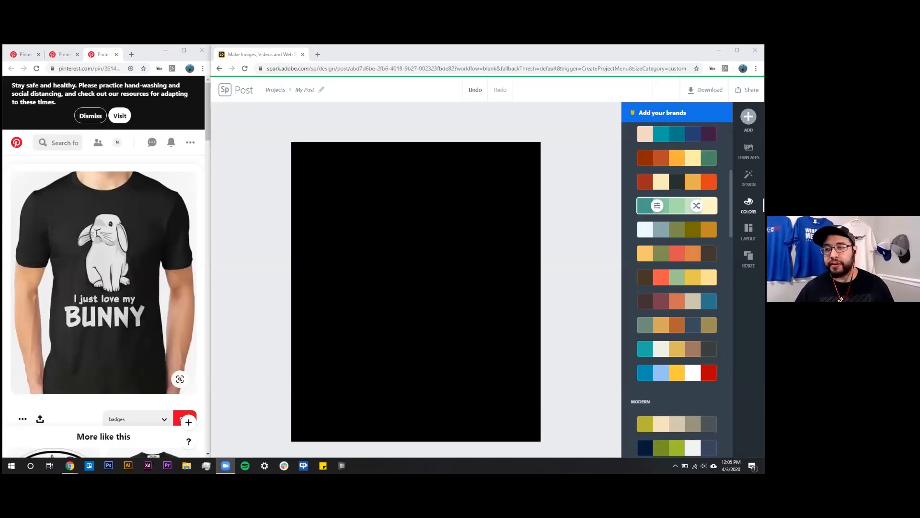
# Step: Add a new text from scratch reading "I just love my Bunny"
pyautogui.click(748, 117)
pyautogui.click(636, 125)
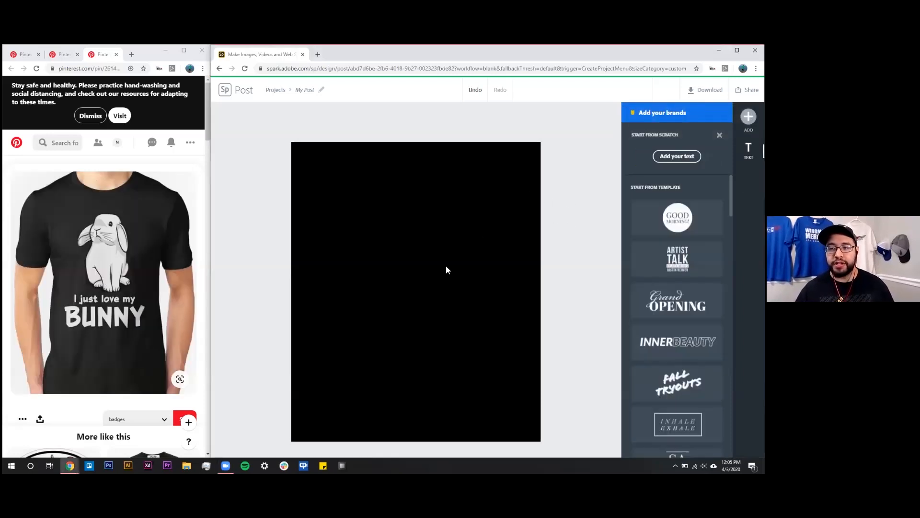
pyautogui.click(677, 156)
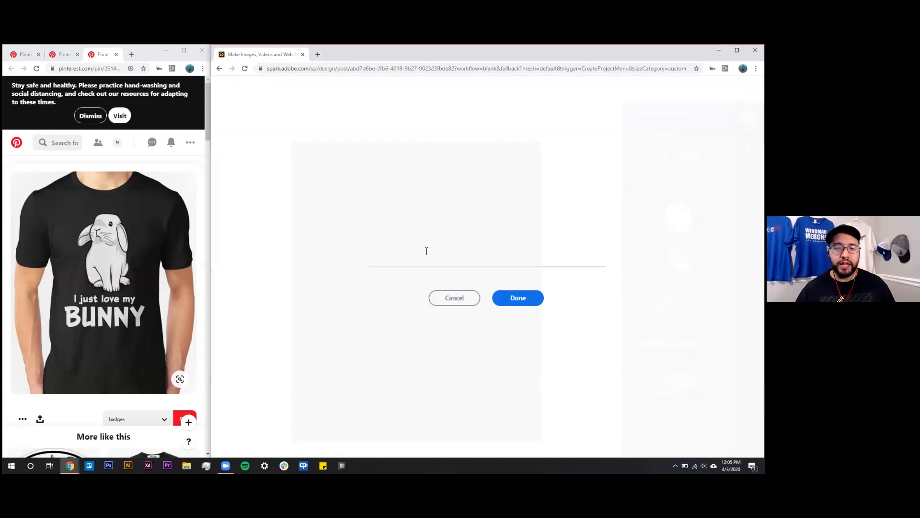
pyautogui.write('I just love')
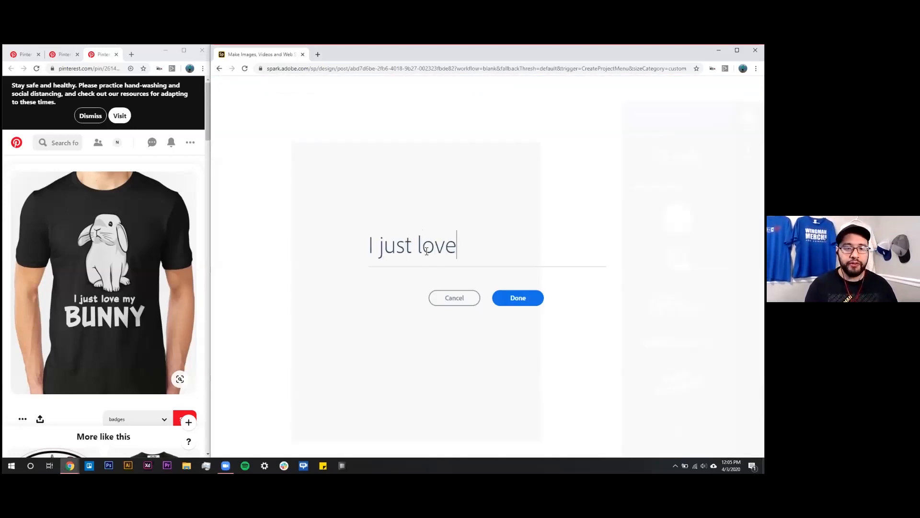
pyautogui.write(' my Bunny')
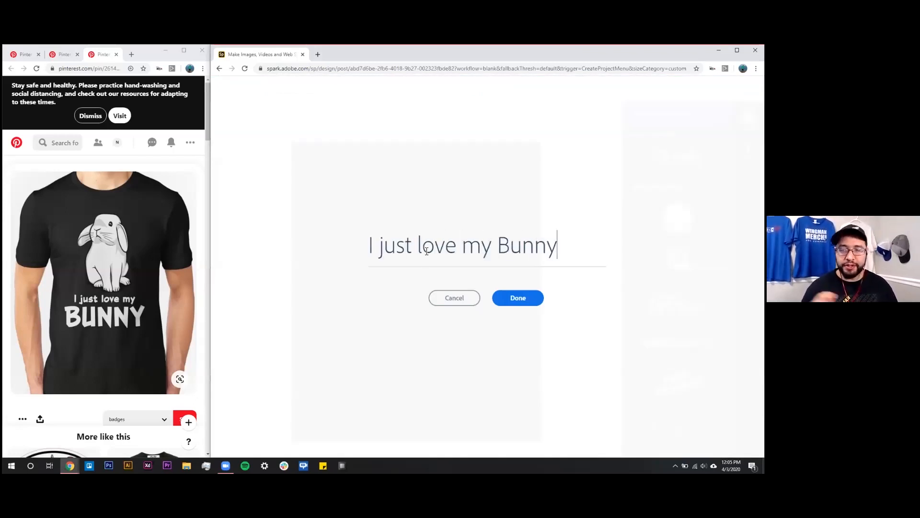
pyautogui.click(523, 299)
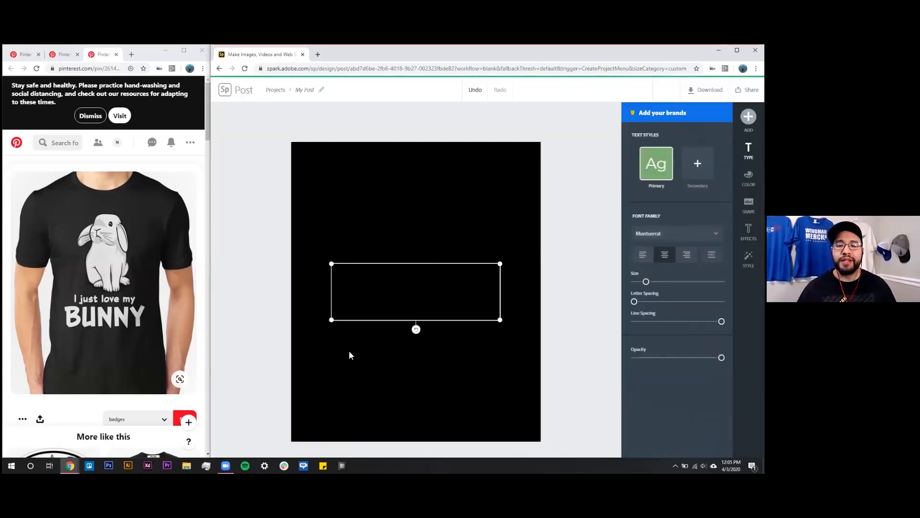
# Step: Remove the new text's backing shape and narrow the text into four stacked one- or two-word lines in the canvas's upper right
pyautogui.click(749, 204)
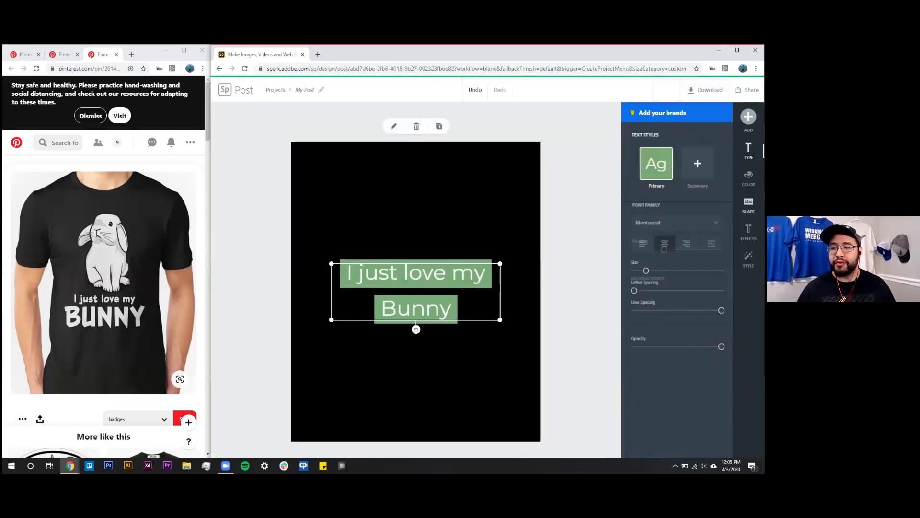
pyautogui.click(653, 239)
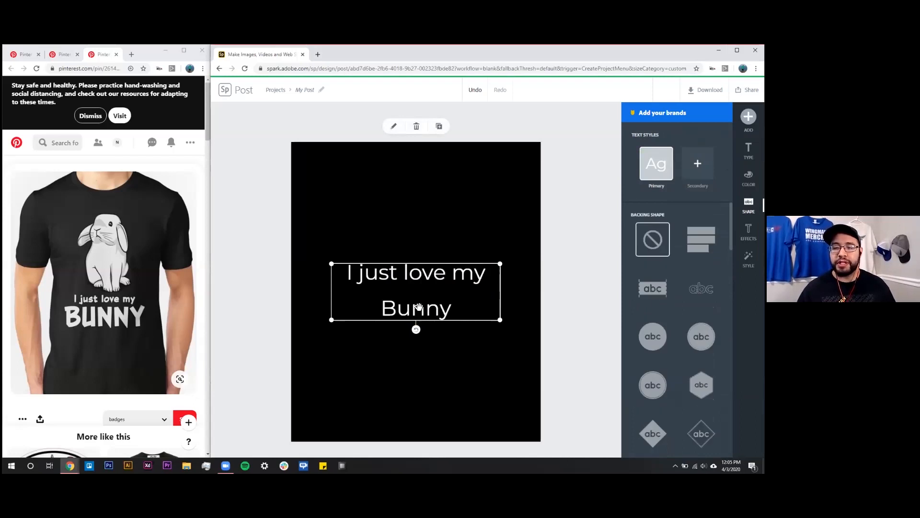
pyautogui.moveTo(421, 290); pyautogui.dragTo(416, 222)
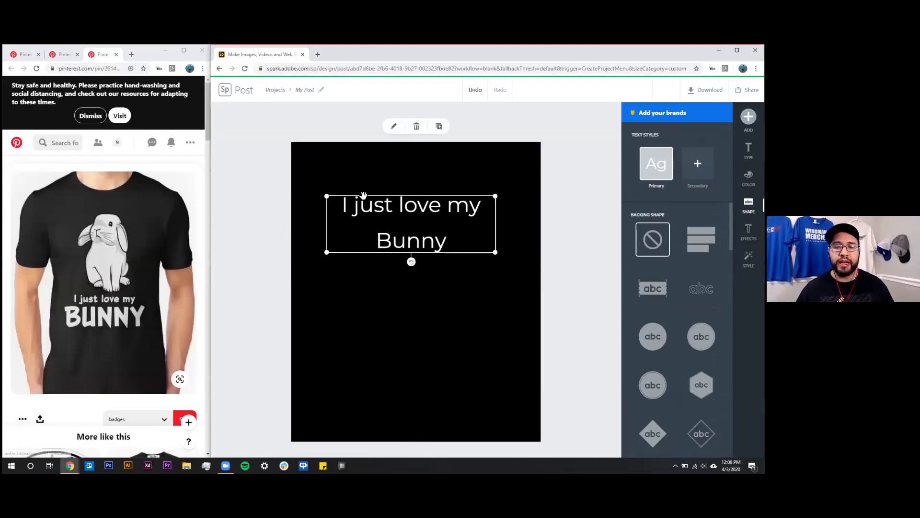
pyautogui.moveTo(330, 262); pyautogui.dragTo(407, 318)
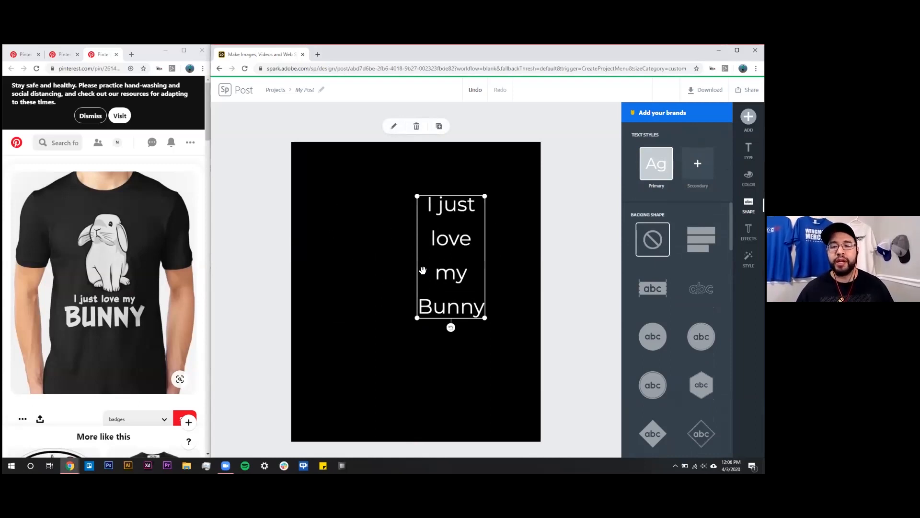
pyautogui.moveTo(437, 273); pyautogui.dragTo(444, 228)
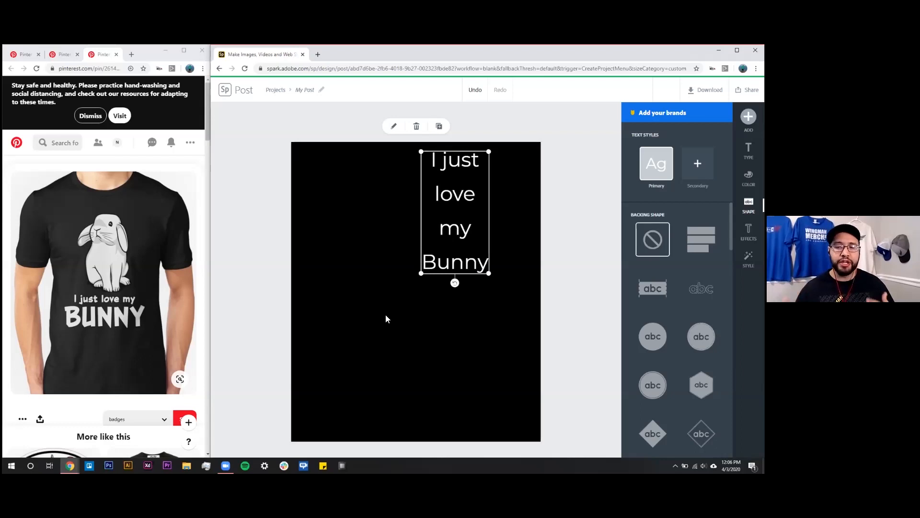
# Step: Search the icon library for "bunny" and add the solid standing rabbit with raised paws
pyautogui.click(748, 116)
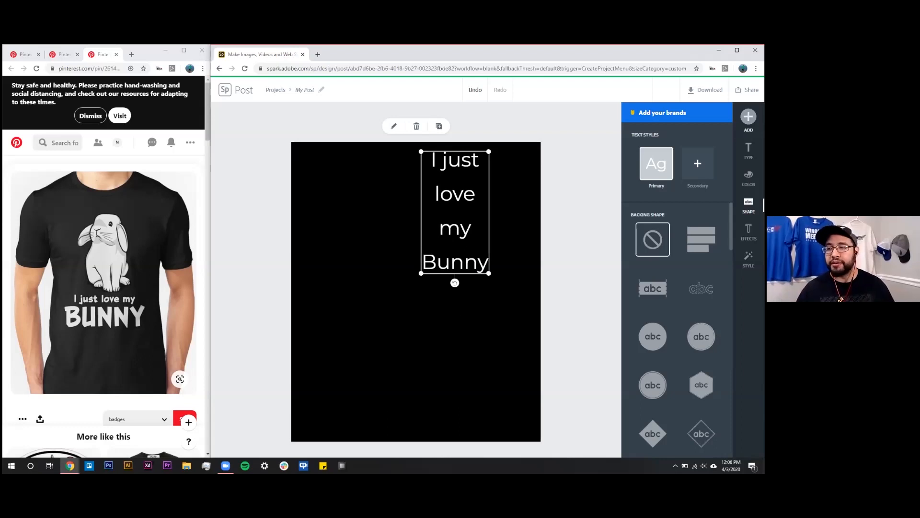
pyautogui.click(690, 122)
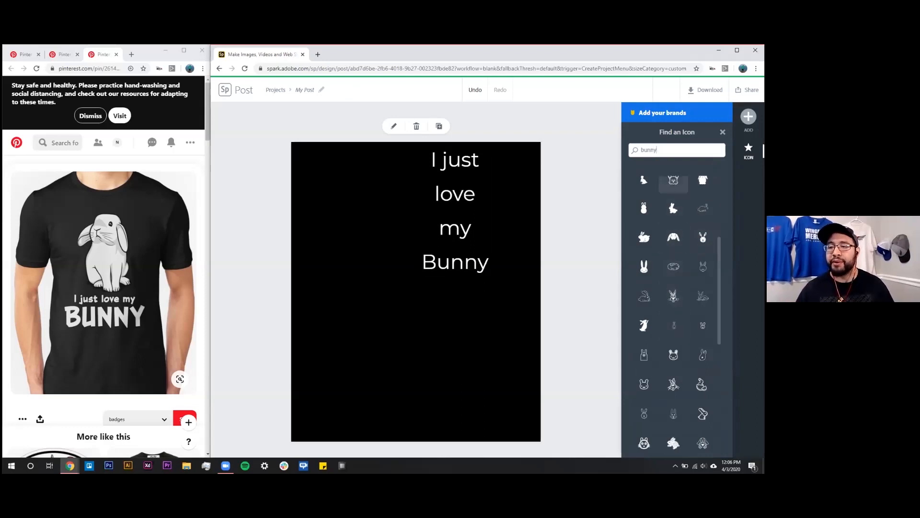
pyautogui.scroll(-2, 674, 336)
pyautogui.scroll(-2, 674, 345)
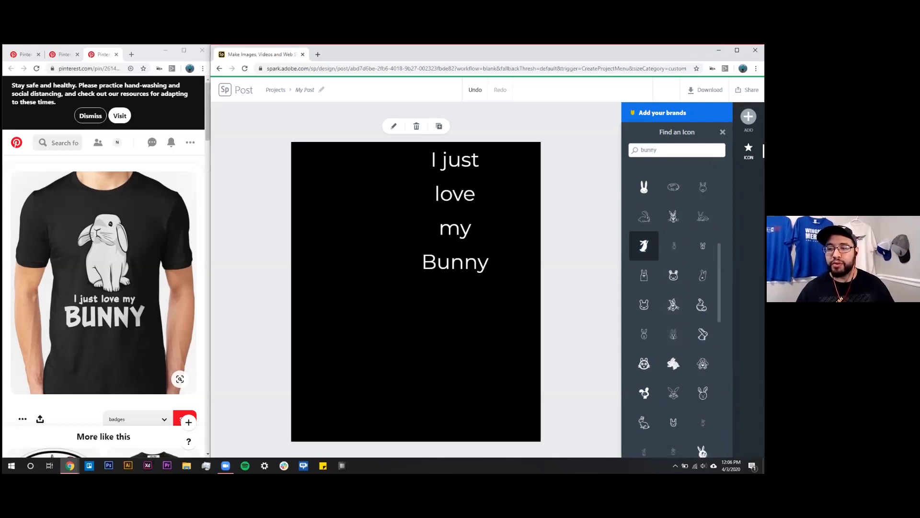
pyautogui.click(643, 245)
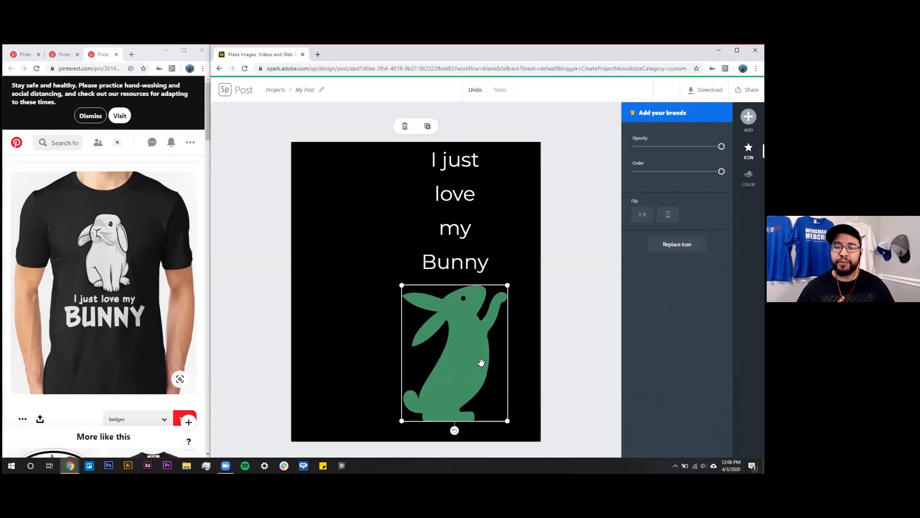
# Step: Move the rabbit to the canvas's upper left beside the text and scale it to roughly the text block's height
pyautogui.moveTo(477, 368); pyautogui.dragTo(407, 223)
pyautogui.moveTo(428, 287)
pyautogui.mouseDown()
pyautogui.moveTo(438, 304)
pyautogui.moveTo(423, 273)
pyautogui.mouseUp()
pyautogui.moveTo(402, 223); pyautogui.dragTo(406, 221)
pyautogui.click(415, 296)
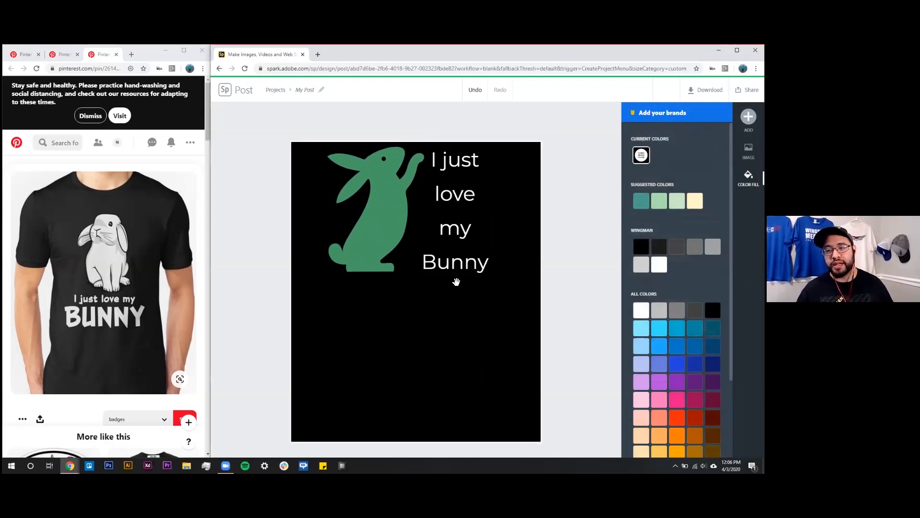
# Step: Change the "I just love my Bunny" text's font to Bebas Neue Regular
pyautogui.click(456, 282)
pyautogui.click(677, 234)
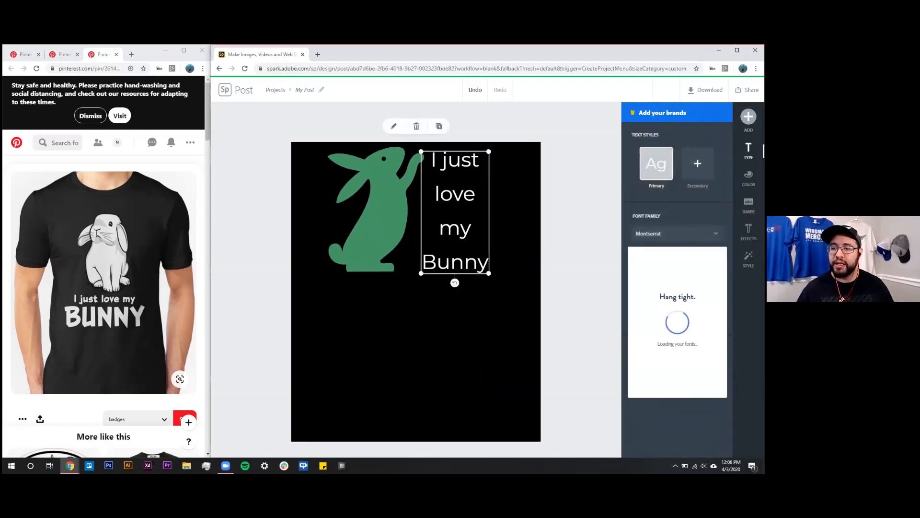
pyautogui.scroll(5, 691, 272)
pyautogui.scroll(3, 677, 321)
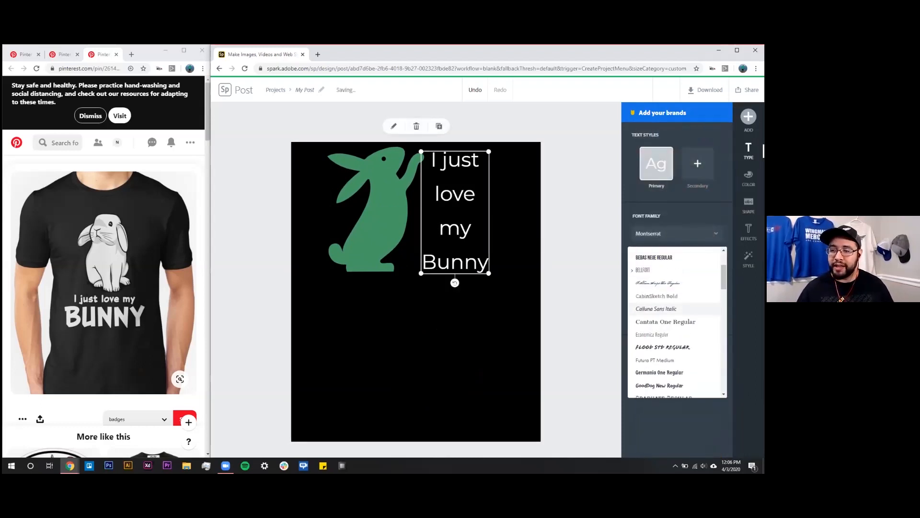
pyautogui.click(655, 329)
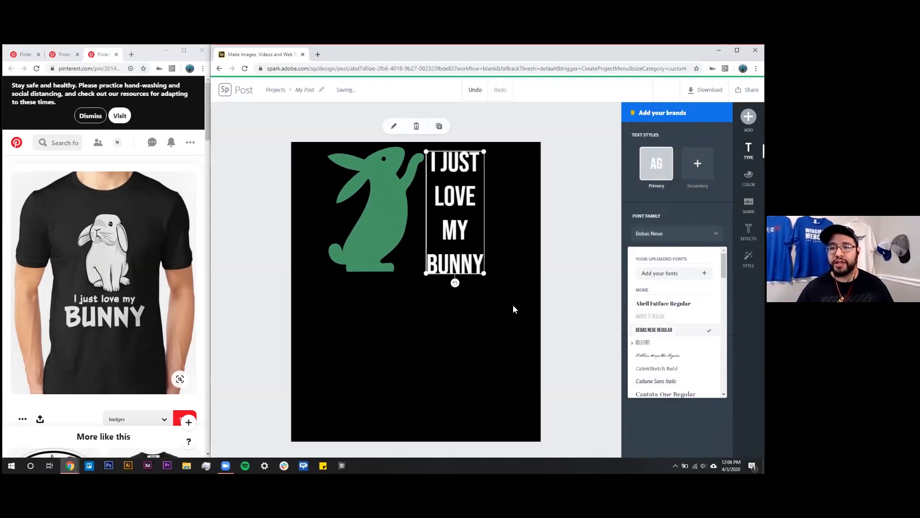
# Step: Tighten the text's line spacing and resize the text block so it ends just above the rabbit's feet
pyautogui.moveTo(483, 269); pyautogui.dragTo(478, 260)
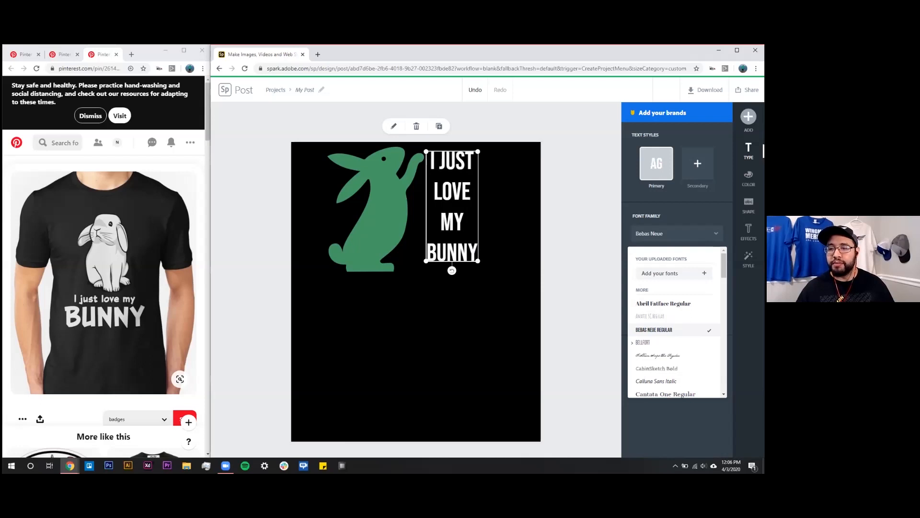
pyautogui.click(677, 233)
pyautogui.moveTo(721, 321); pyautogui.dragTo(696, 321)
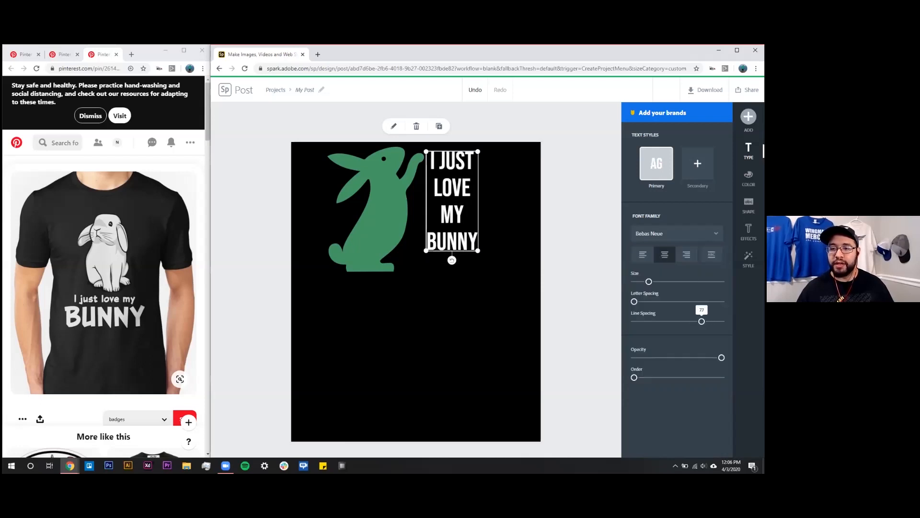
pyautogui.moveTo(479, 248); pyautogui.dragTo(494, 271)
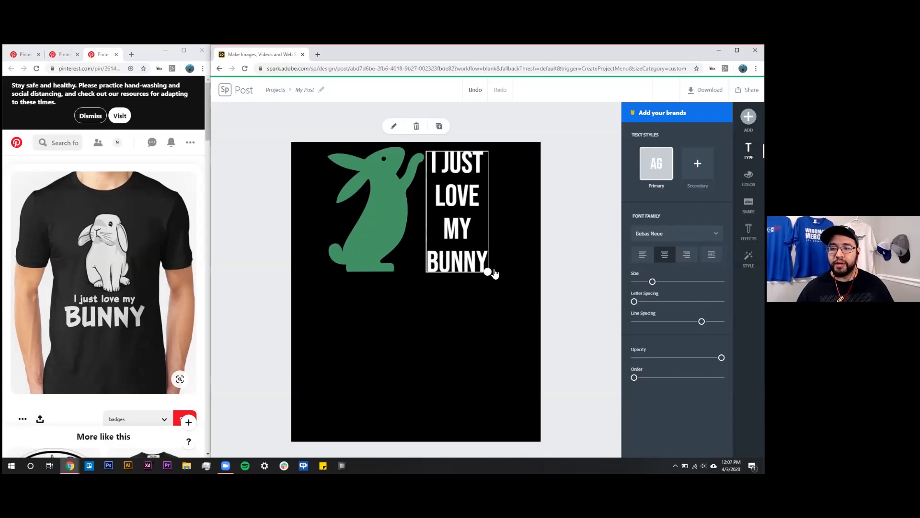
pyautogui.click(597, 244)
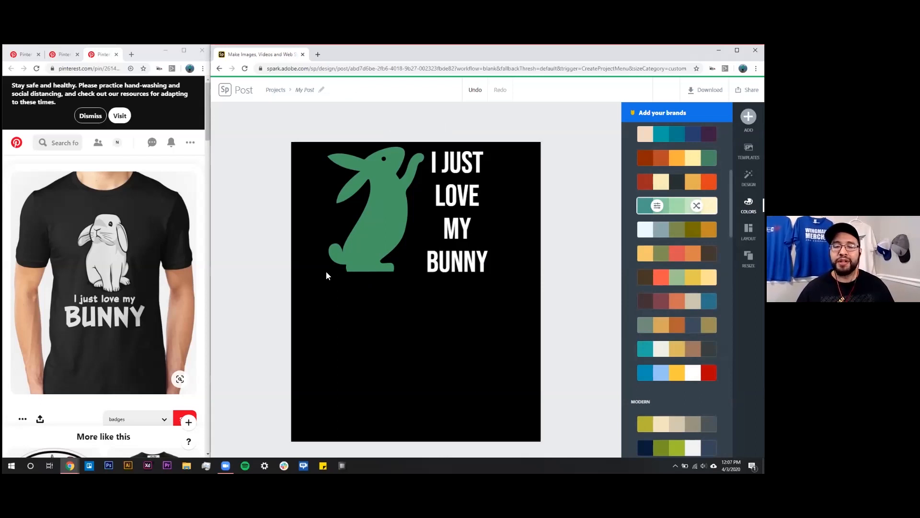
pyautogui.click(483, 269)
pyautogui.moveTo(488, 277); pyautogui.dragTo(476, 268)
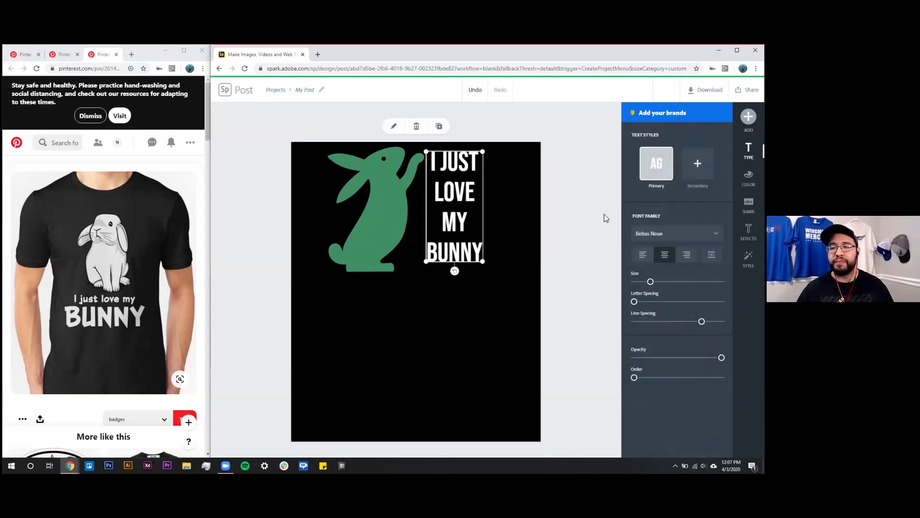
# Step: Search the icon library for "grass" and place the wide grass patch below the rabbit and text
pyautogui.click(749, 118)
pyautogui.click(695, 122)
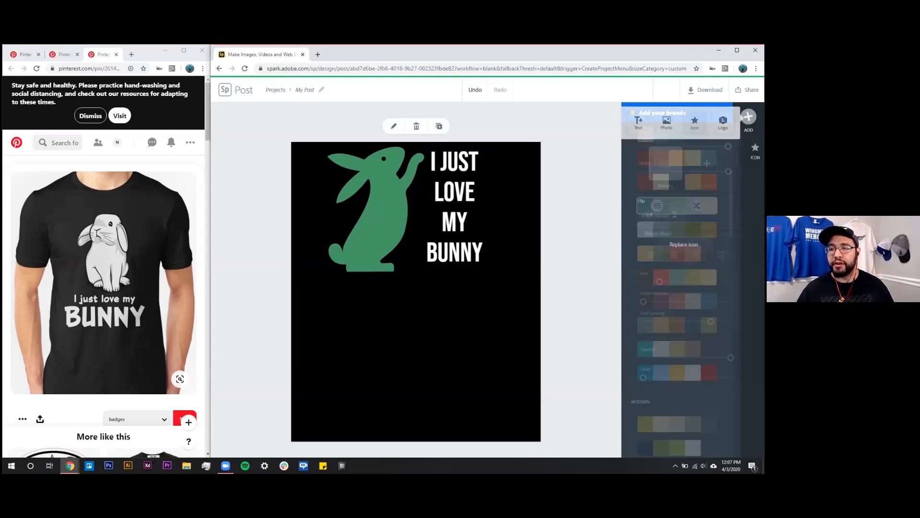
pyautogui.hotkey('ctrl', 'a')
pyautogui.write('grass')
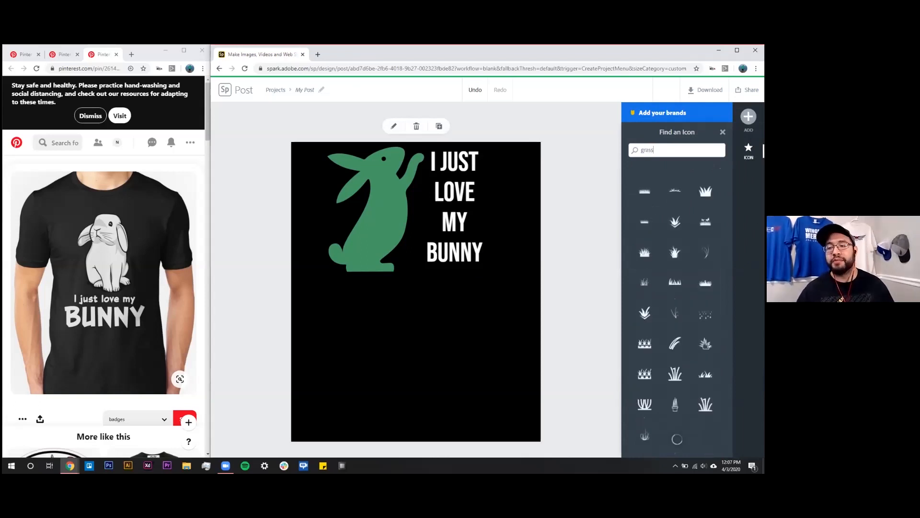
pyautogui.click(644, 190)
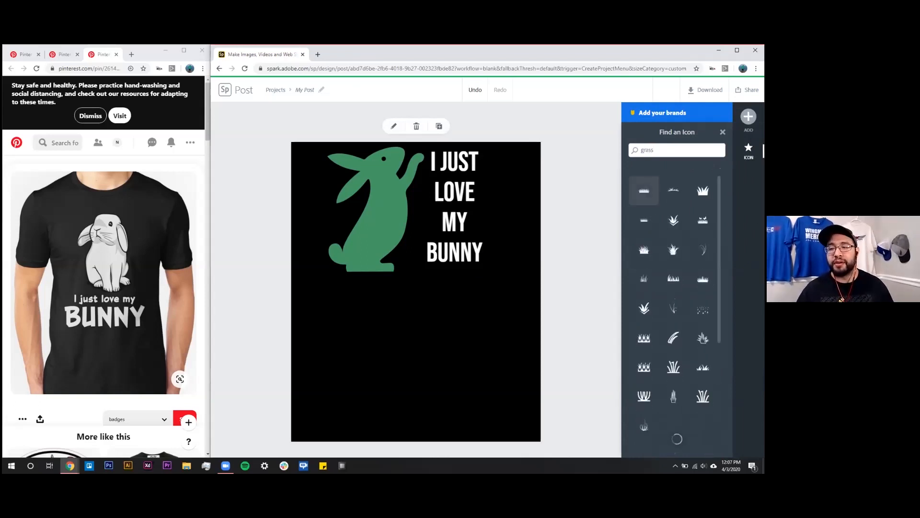
pyautogui.moveTo(526, 320); pyautogui.dragTo(446, 289)
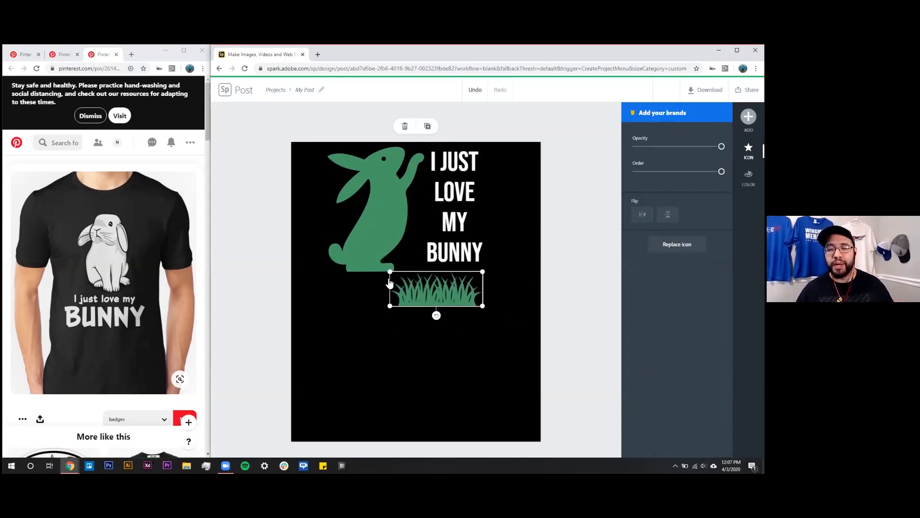
# Step: Scale the grass patch to fit over the rabbit's feet and color it the suggested pale green
pyautogui.moveTo(390, 271); pyautogui.dragTo(323, 246)
pyautogui.moveTo(422, 289); pyautogui.dragTo(421, 261)
pyautogui.click(410, 225)
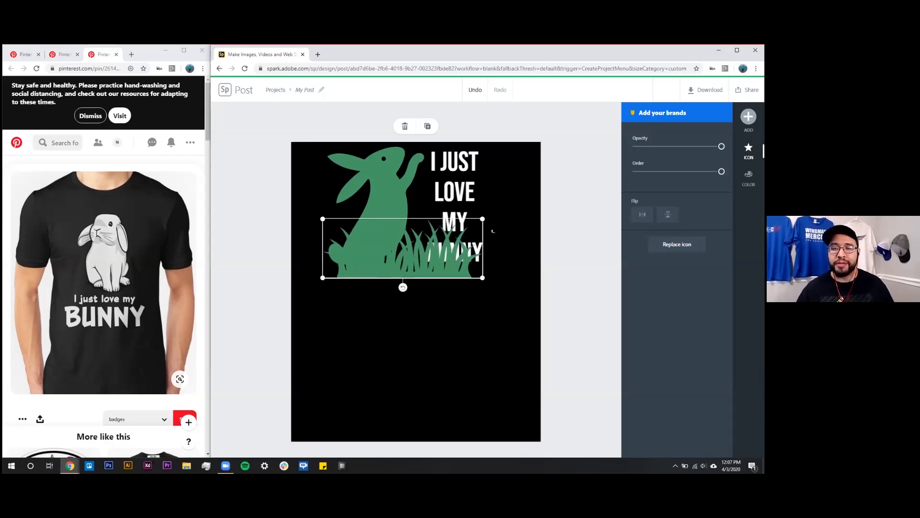
pyautogui.moveTo(483, 218); pyautogui.dragTo(410, 275)
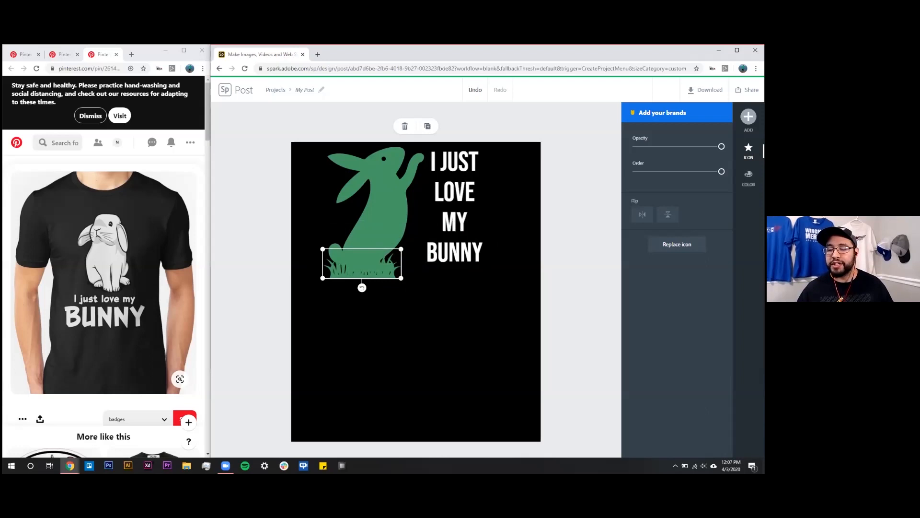
pyautogui.click(749, 178)
pyautogui.click(677, 200)
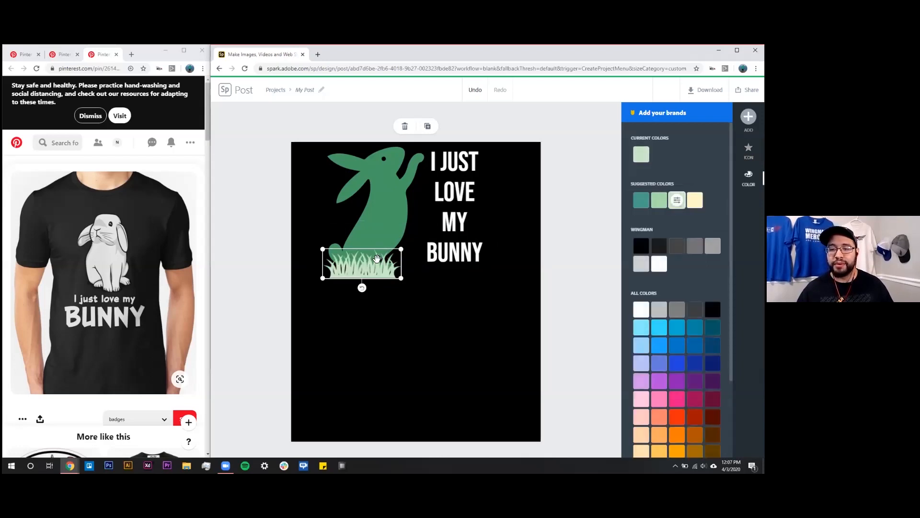
# Step: Shrink the pale green grass and duplicate it into a continuous row beneath the rabbit and the text
pyautogui.moveTo(401, 249); pyautogui.dragTo(461, 270)
pyautogui.click(428, 126)
pyautogui.click(428, 126)
pyautogui.click(421, 358)
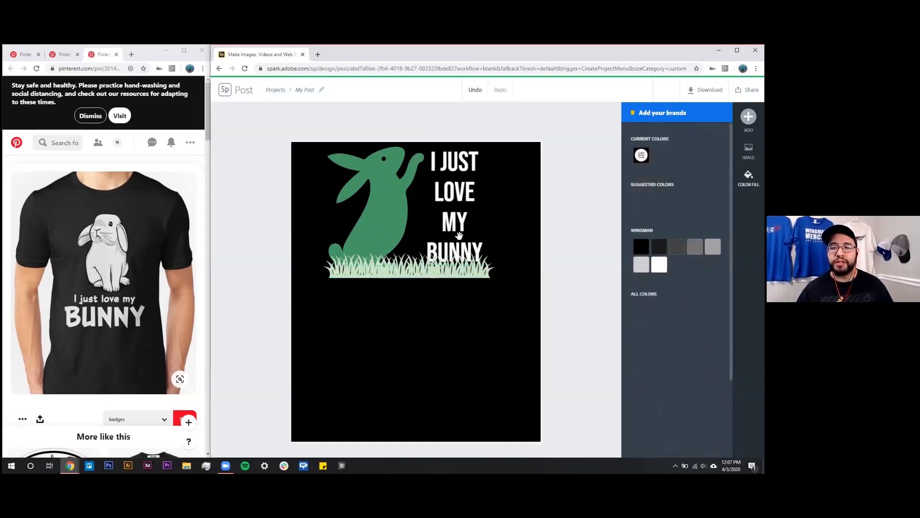
# Step: Shift the stacked text slightly closer to the rabbit
pyautogui.click(370, 258)
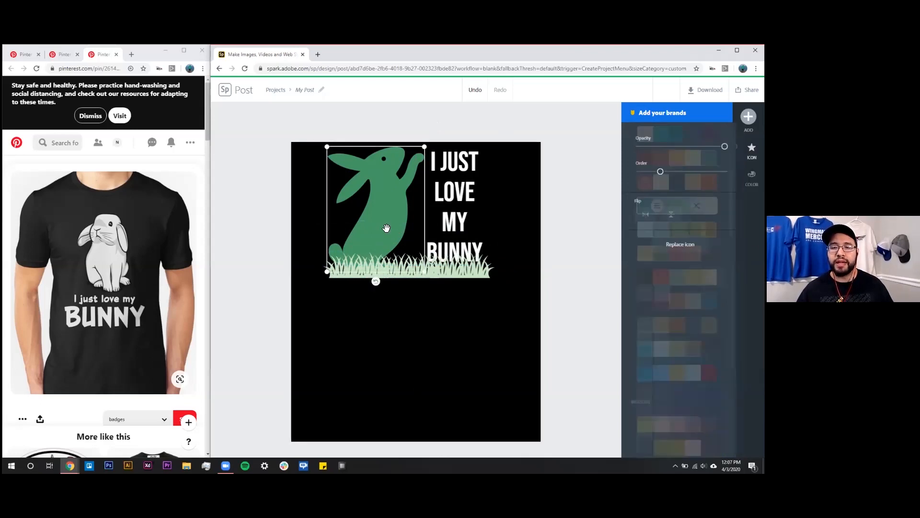
pyautogui.click(462, 234)
pyautogui.moveTo(450, 209)
pyautogui.mouseDown()
pyautogui.moveTo(429, 202)
pyautogui.moveTo(435, 208)
pyautogui.mouseUp()
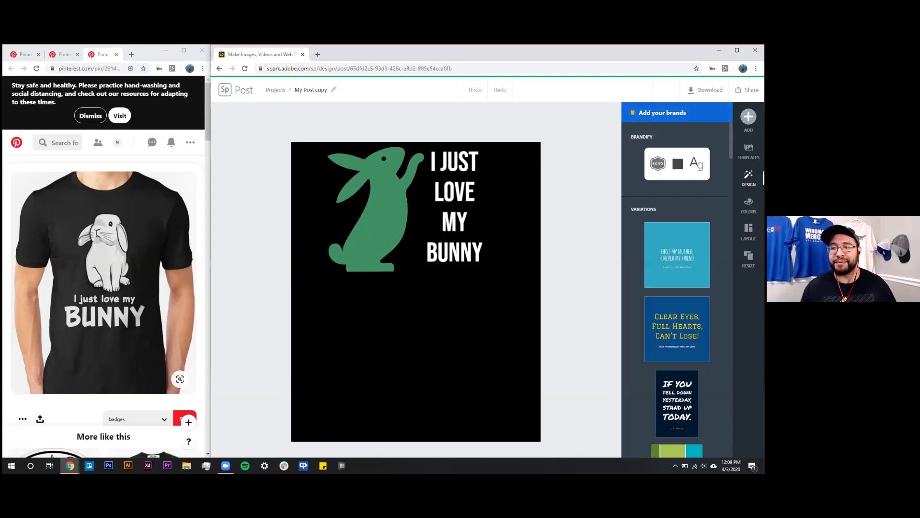
# Step: Add the wide "grass" icon to the copied post and shrink it over the rabbit's feet
pyautogui.click(748, 116)
pyautogui.click(690, 122)
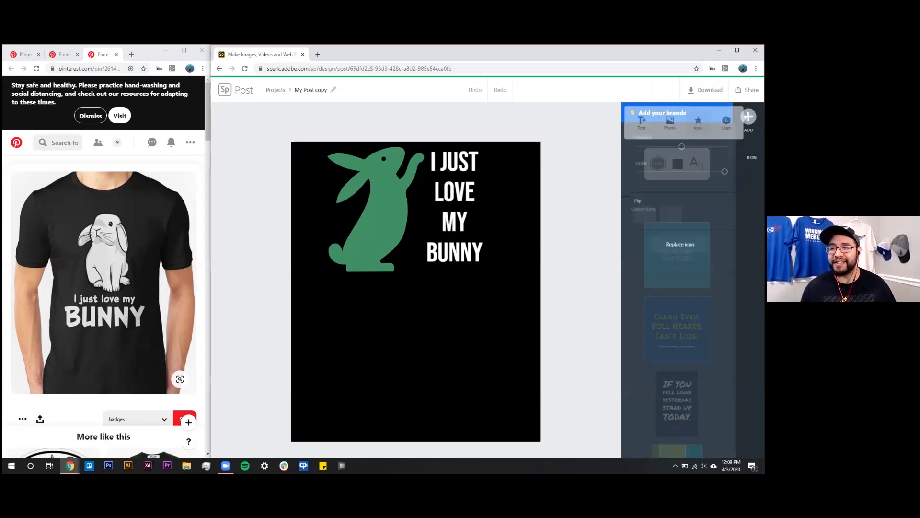
pyautogui.write('grass')
pyautogui.press('Return')
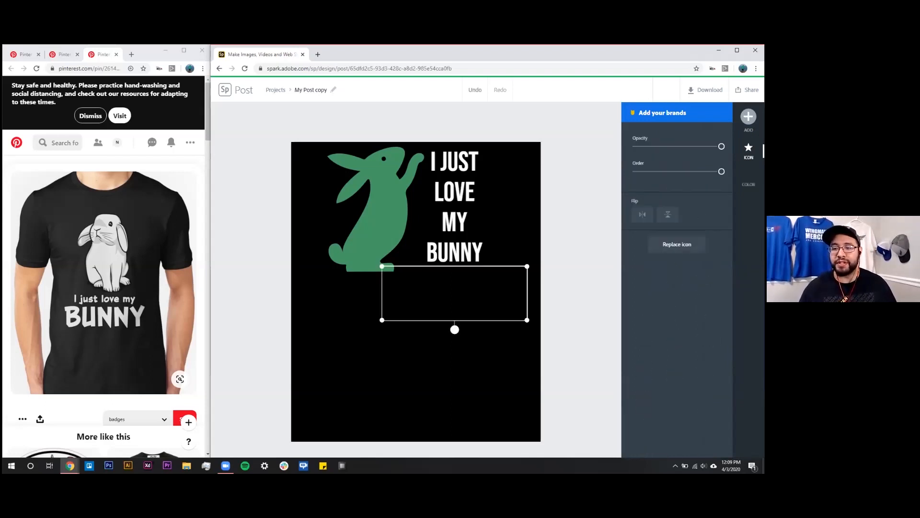
pyautogui.moveTo(392, 293); pyautogui.dragTo(301, 263)
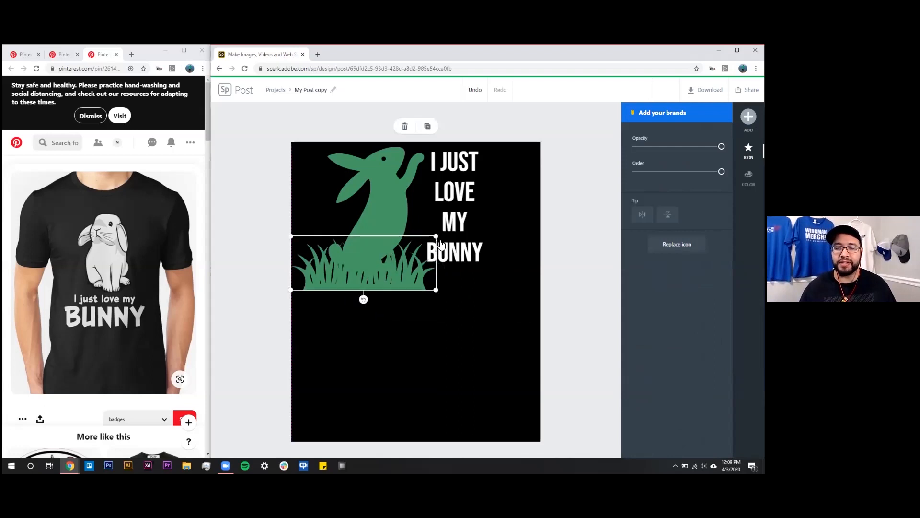
pyautogui.moveTo(435, 236); pyautogui.dragTo(388, 266)
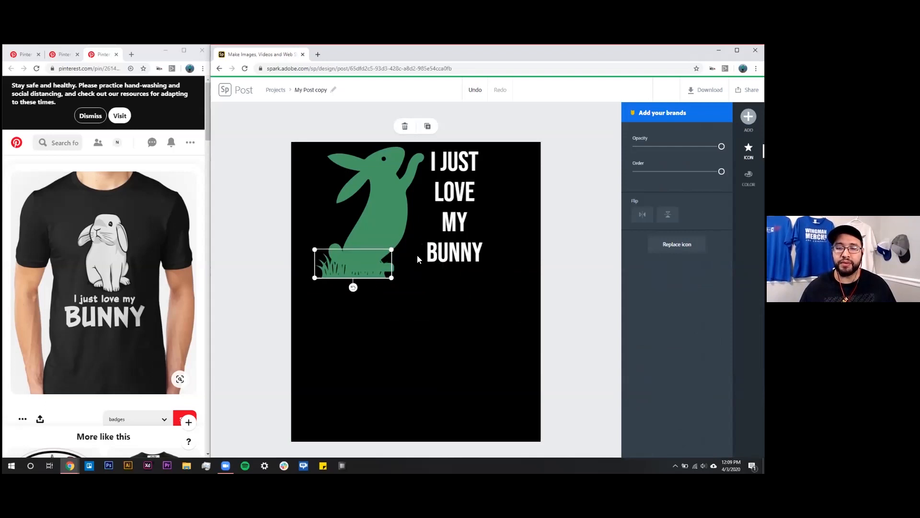
# Step: Recolor the grass at the rabbit's feet with the suggested light green
pyautogui.click(431, 254)
pyautogui.click(363, 267)
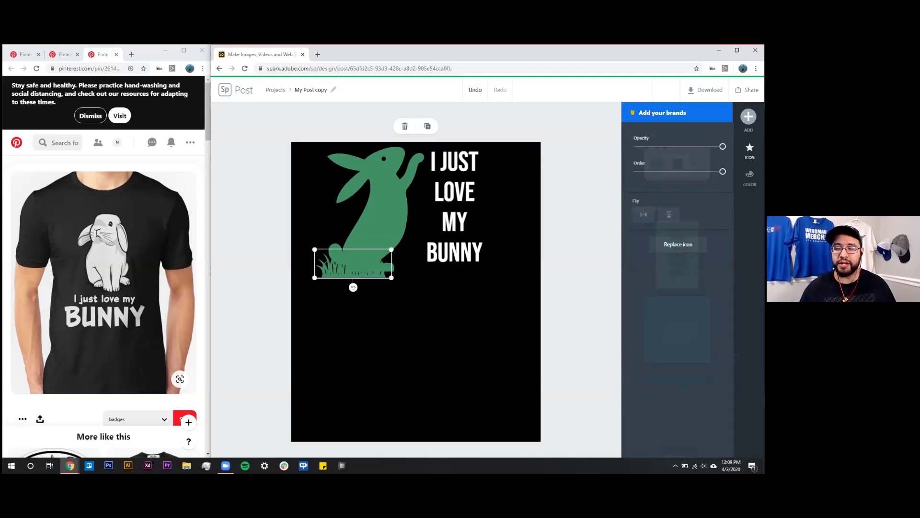
pyautogui.click(749, 177)
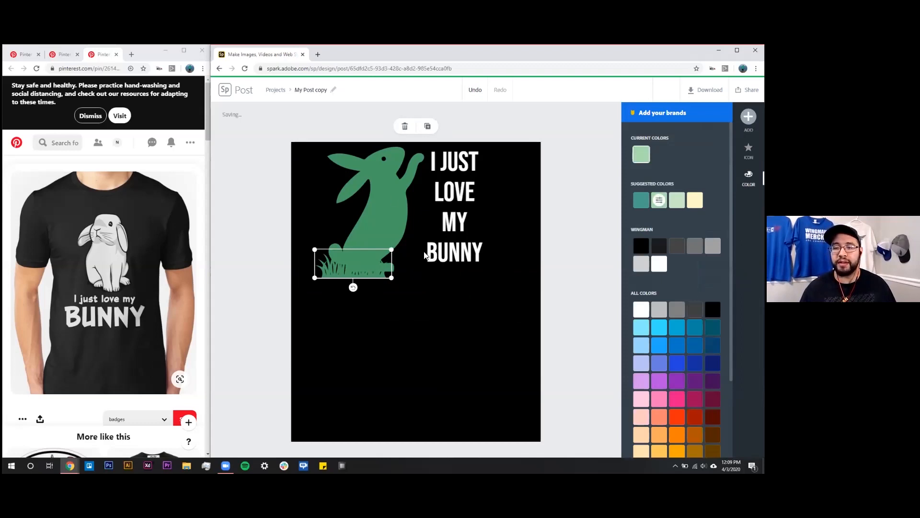
# Step: Move the stacked text toward the rabbit until it overlaps the raised paw, and bring the text to the front
pyautogui.moveTo(459, 199); pyautogui.dragTo(446, 194)
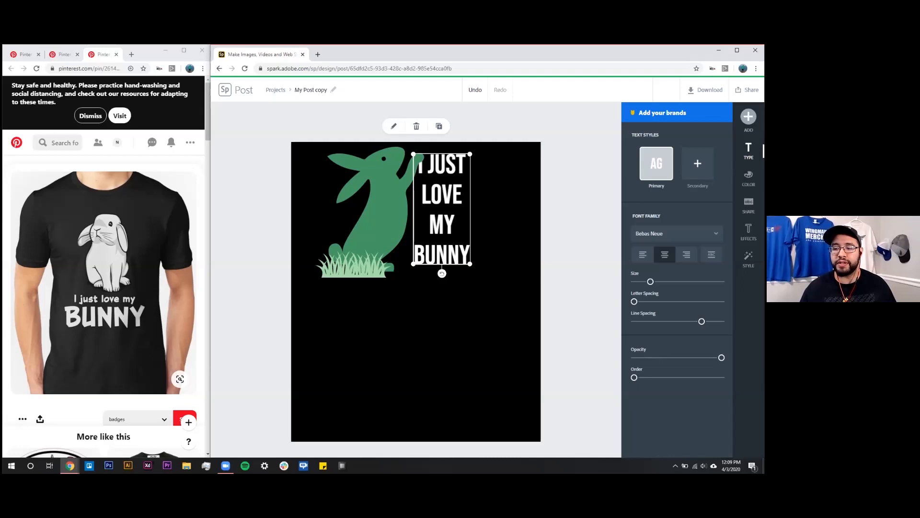
pyautogui.click(721, 377)
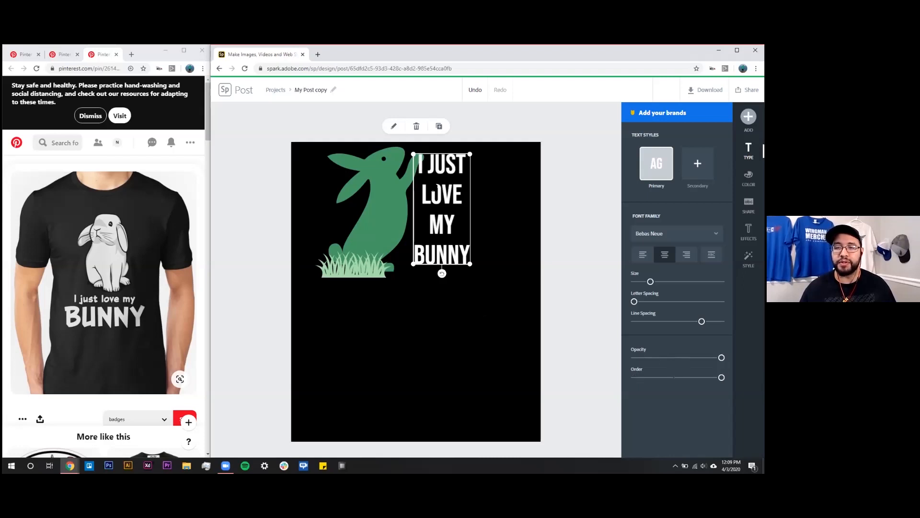
pyautogui.click(518, 250)
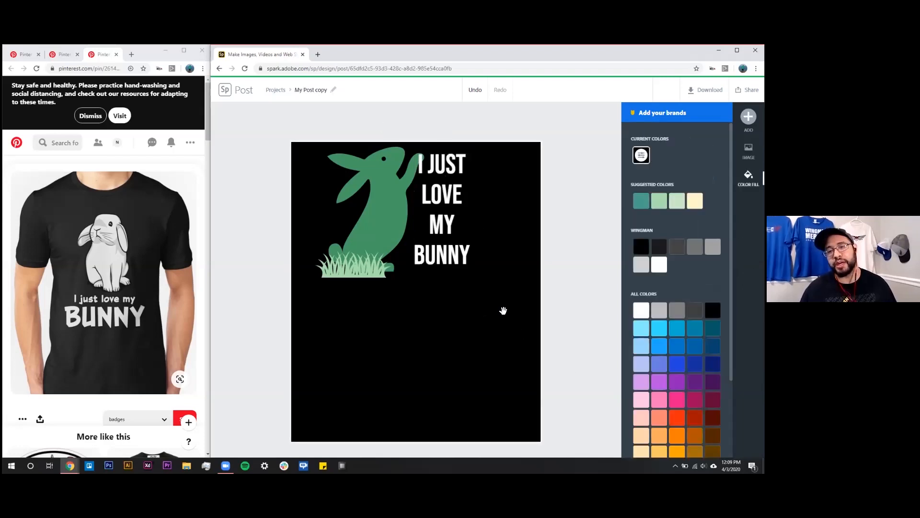
# Step: Send the stacked text to the back so the rabbit's paw overlaps its first line
pyautogui.click(433, 206)
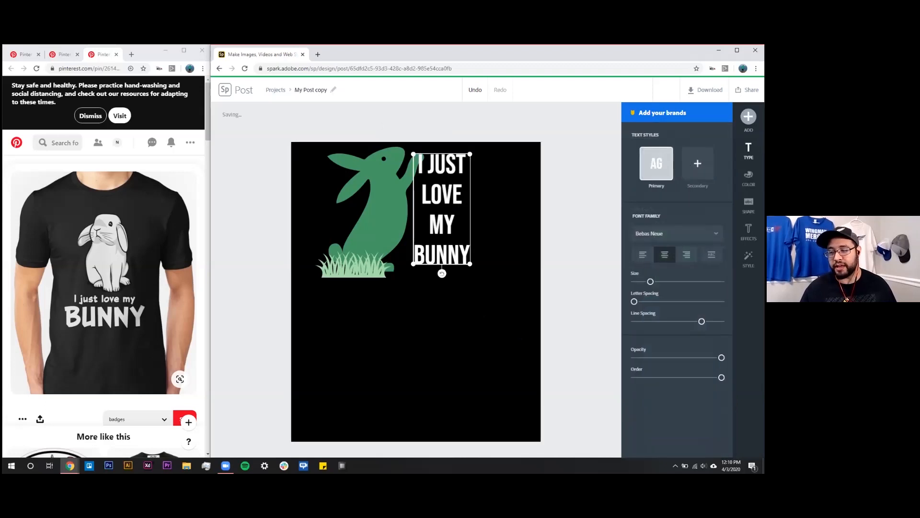
pyautogui.click(634, 377)
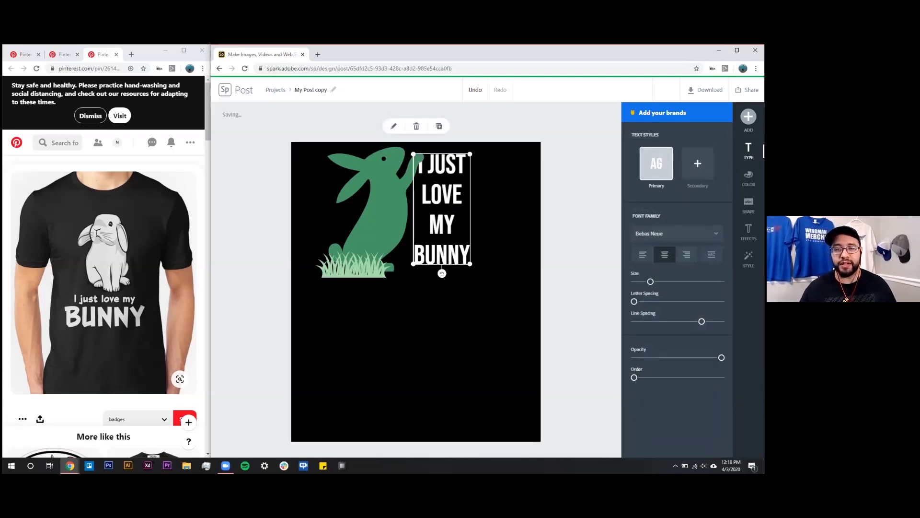
pyautogui.click(504, 277)
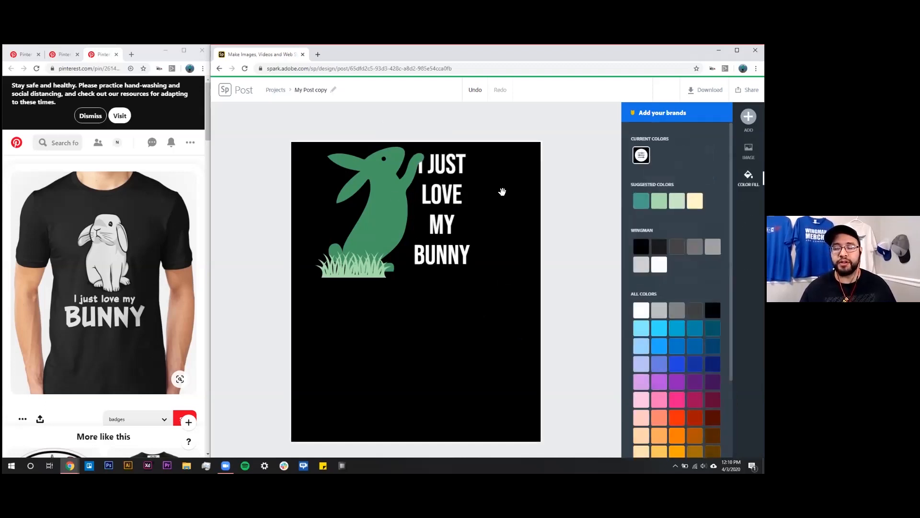
# Step: Duplicate the light green grass and place the copy beside the original so the strip extends beneath the text
pyautogui.click(367, 276)
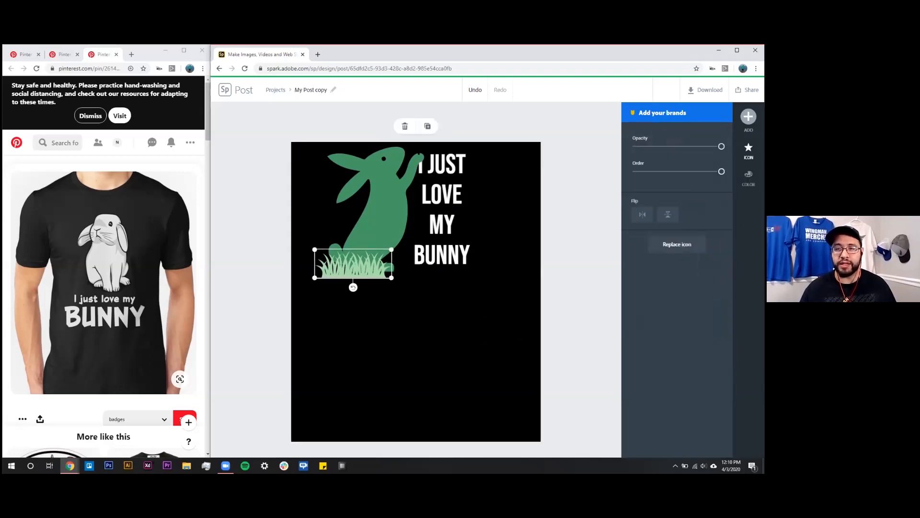
pyautogui.click(428, 126)
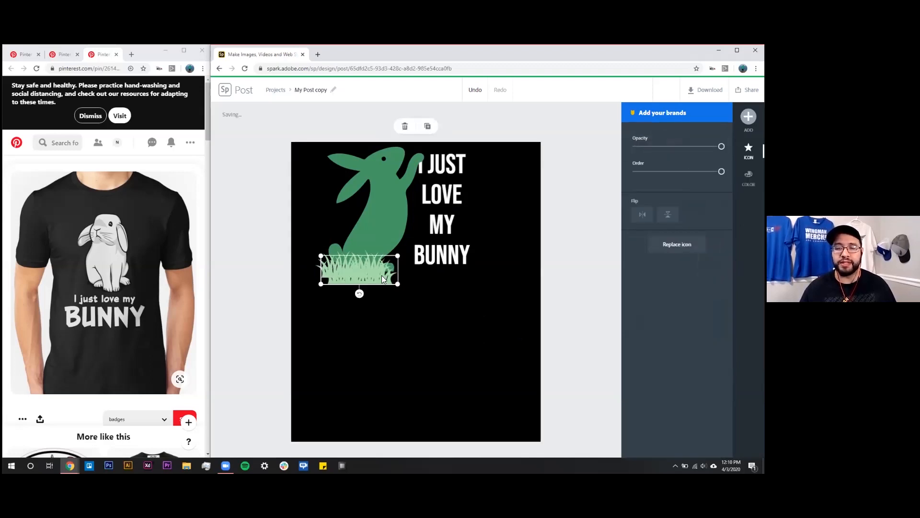
pyautogui.moveTo(391, 276); pyautogui.dragTo(442, 266)
# Step: Tighten the line spacing of the stacked "I JUST LOVE MY BUNNY" text slightly
pyautogui.click(448, 211)
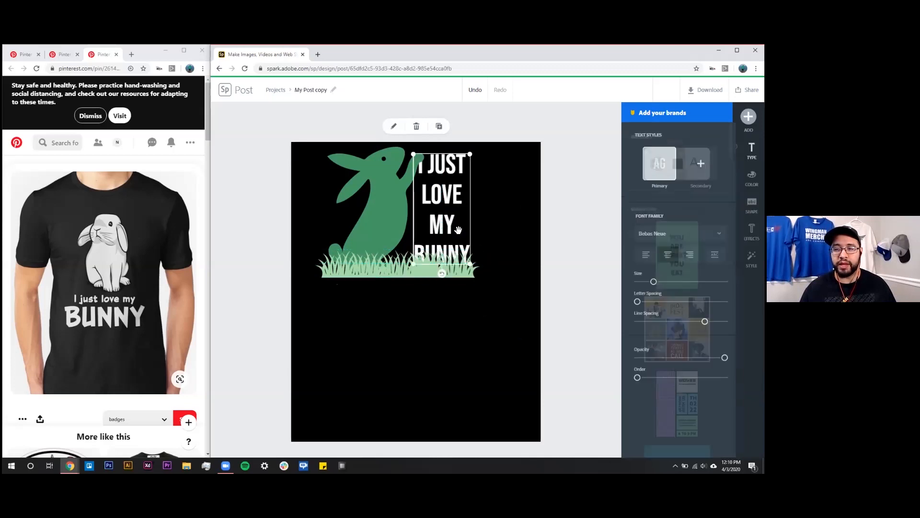
pyautogui.moveTo(702, 321)
pyautogui.mouseDown()
pyautogui.moveTo(679, 321)
pyautogui.moveTo(688, 321)
pyautogui.mouseUp()
pyautogui.click(575, 268)
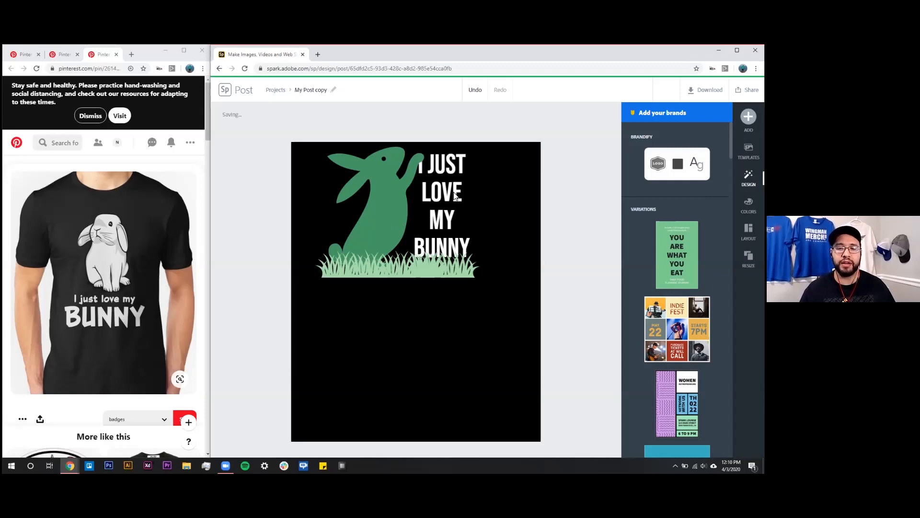
# Step: Select the rabbit, both grass pieces and the text together and move them sideways toward the horizontal center of the canvas
pyautogui.click(378, 217)
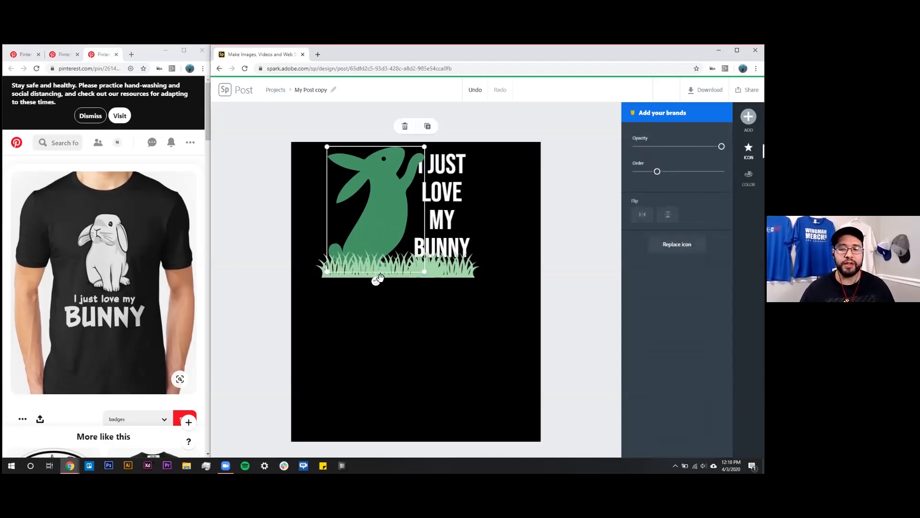
pyautogui.keyDown('shift'); pyautogui.click(383, 275); pyautogui.keyUp('shift')
pyautogui.keyDown('shift'); pyautogui.click(450, 272); pyautogui.keyUp('shift')
pyautogui.keyDown('shift'); pyautogui.click(460, 194); pyautogui.keyUp('shift')
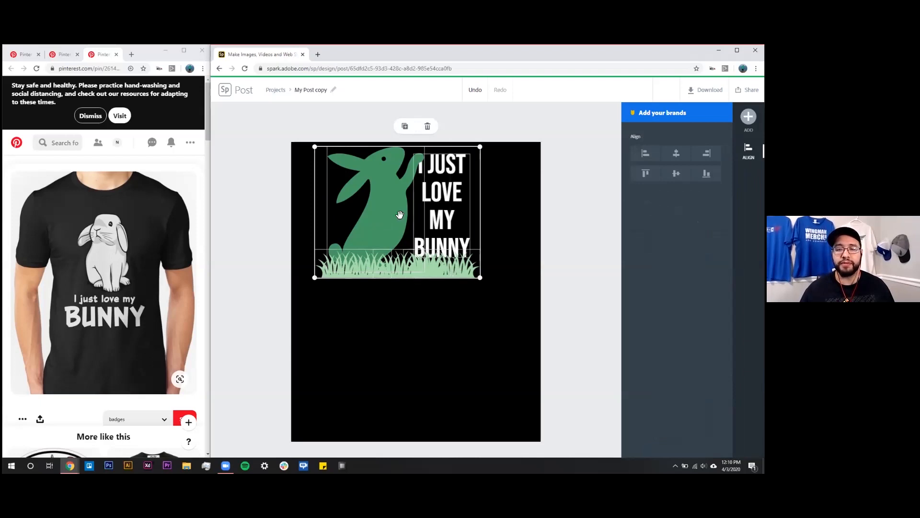
pyautogui.moveTo(399, 220)
pyautogui.mouseDown()
pyautogui.moveTo(407, 220)
pyautogui.moveTo(400, 225)
pyautogui.mouseUp()
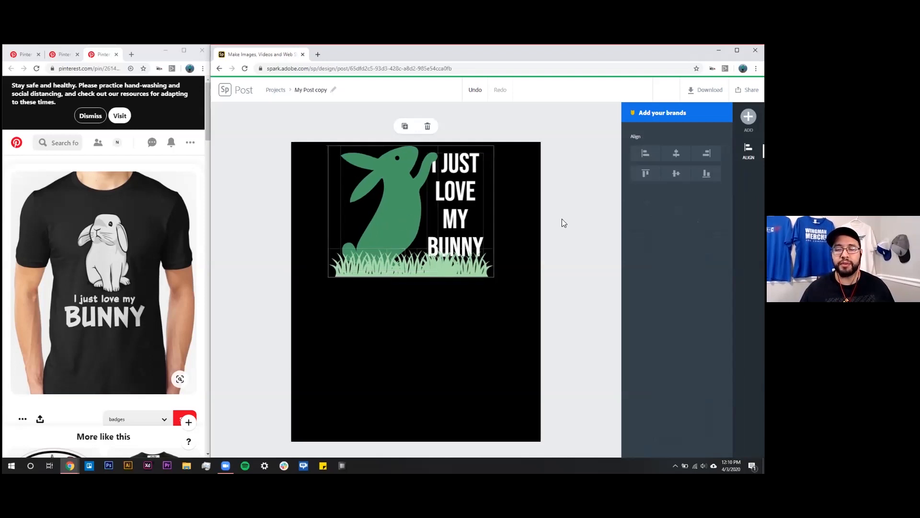
pyautogui.click(422, 311)
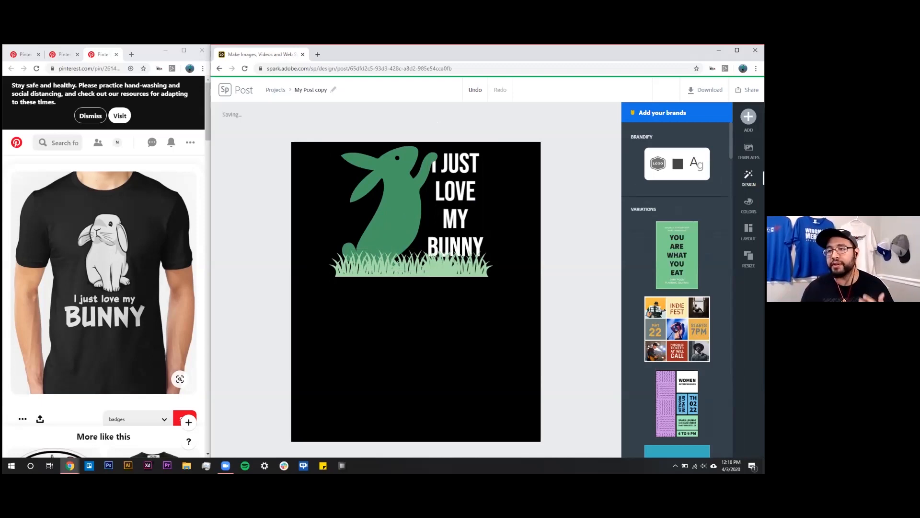
pyautogui.click(705, 90)
pyautogui.click(578, 211)
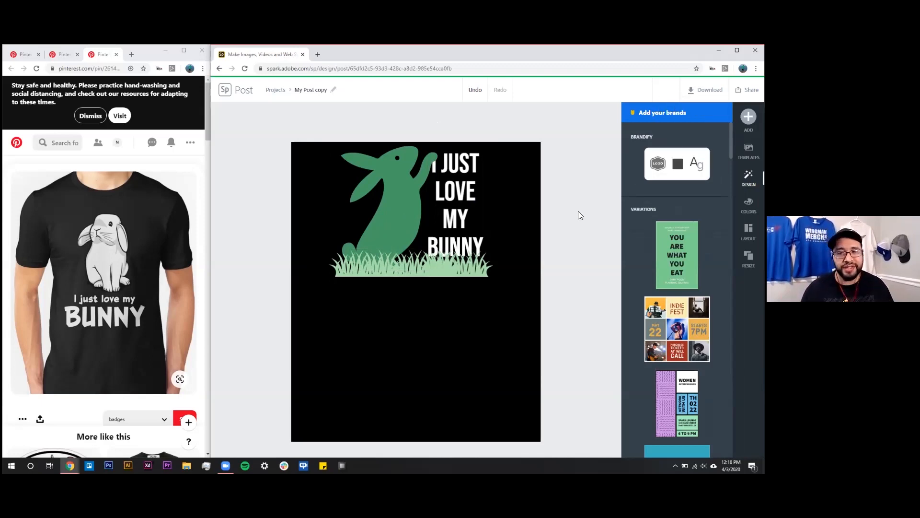